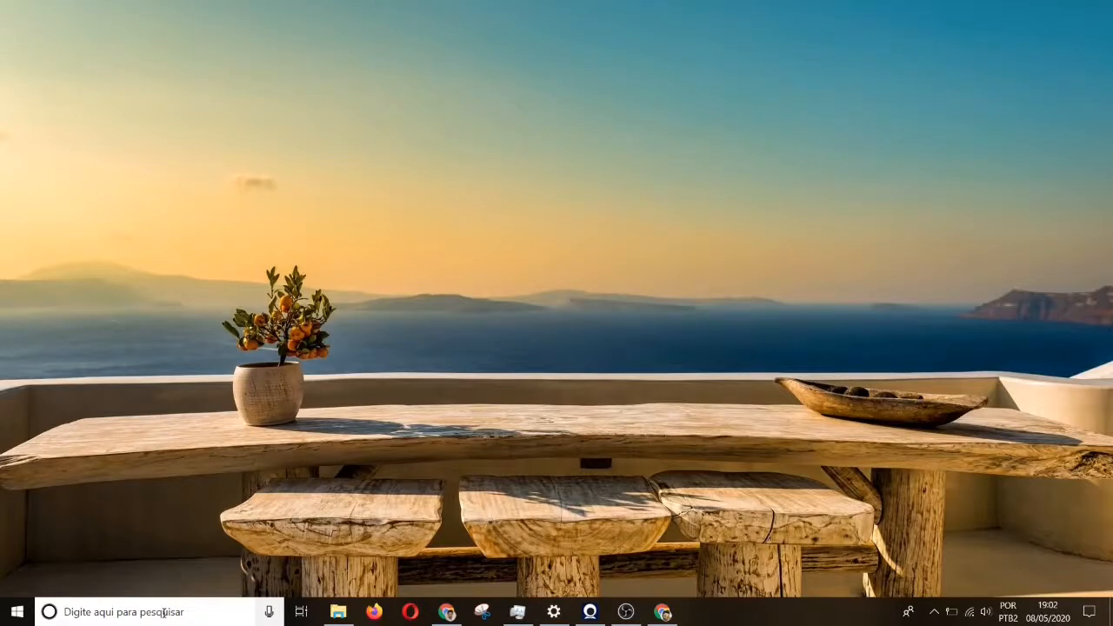
Find Meu computador with the search term "meu comp" and open its system properties.
left_click(163, 612)
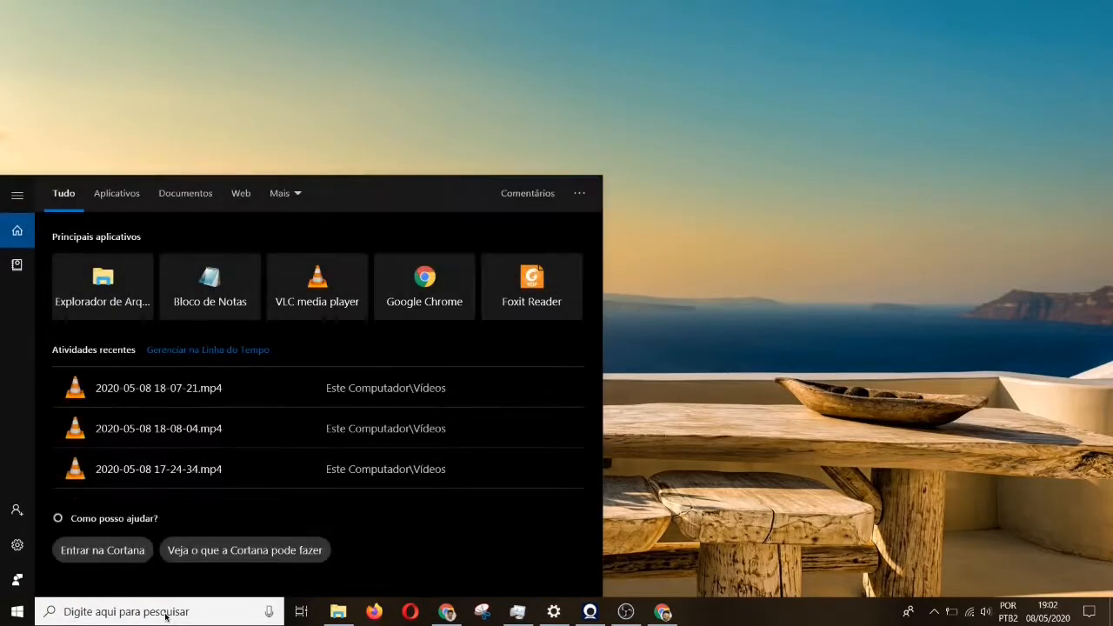
type("meu comp")
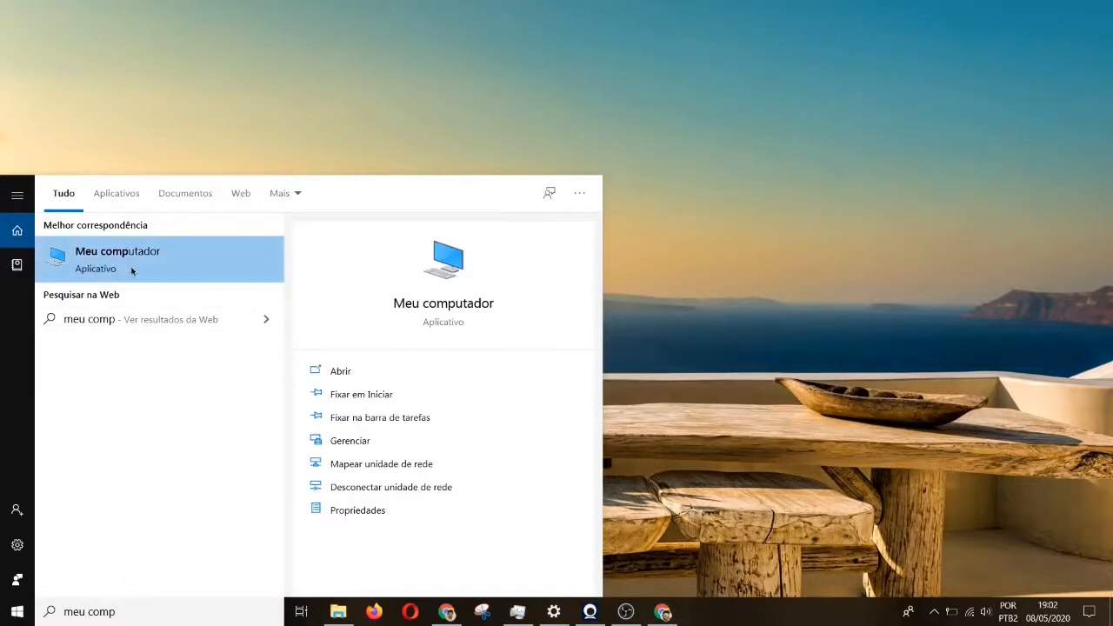
right_click(168, 270)
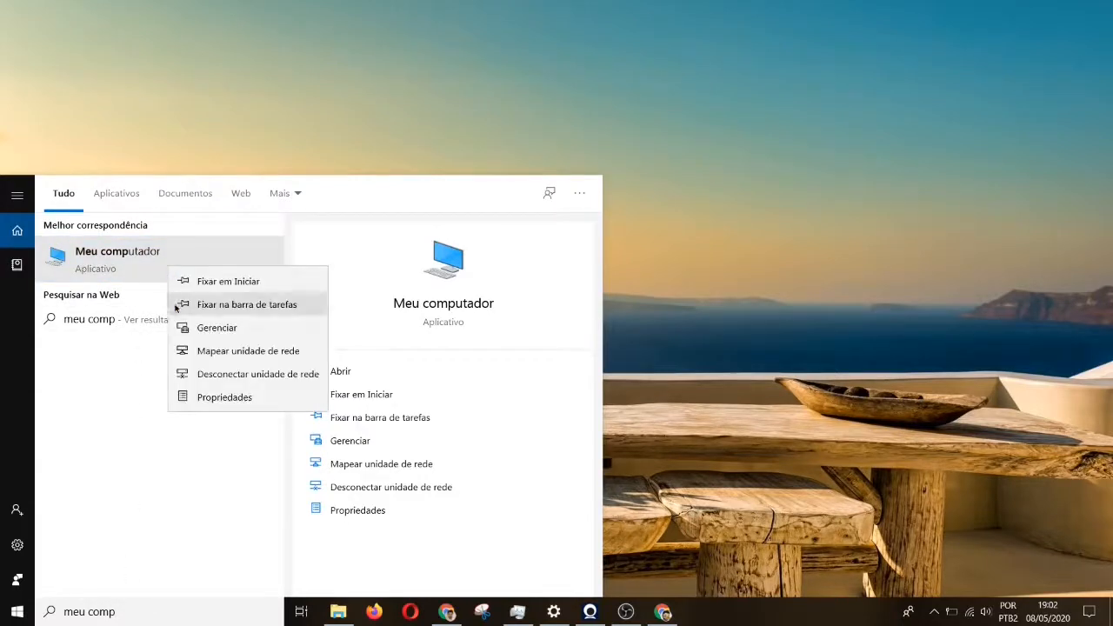
left_click(222, 398)
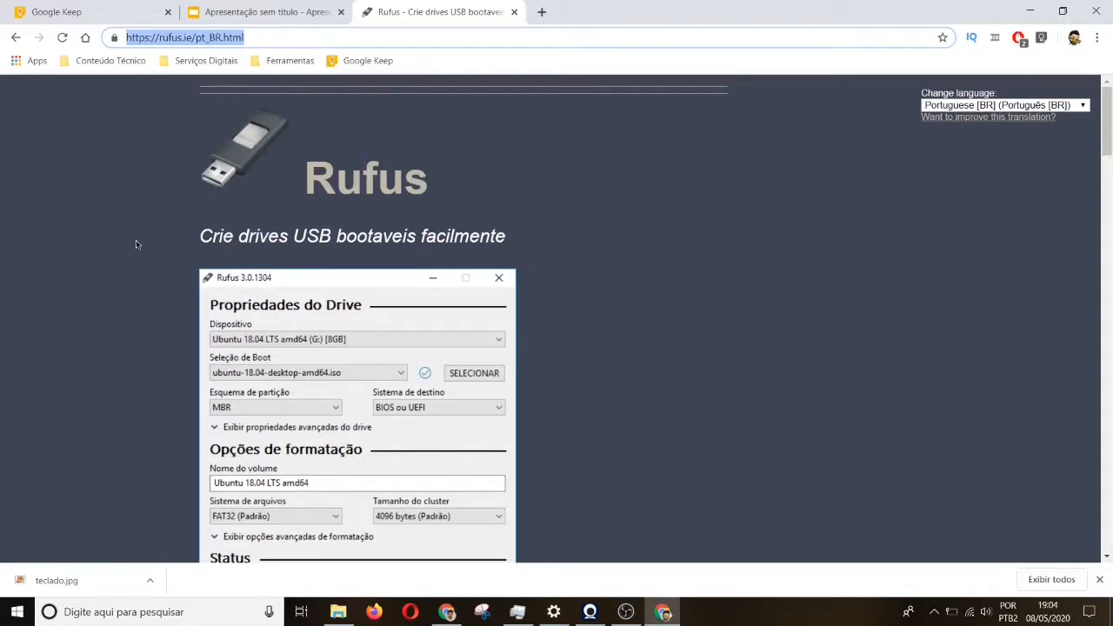
Download Rufus 3.10 from the Rufus site into the Downloads folder, replacing the existing copy.
scroll(136, 245, "down", 4)
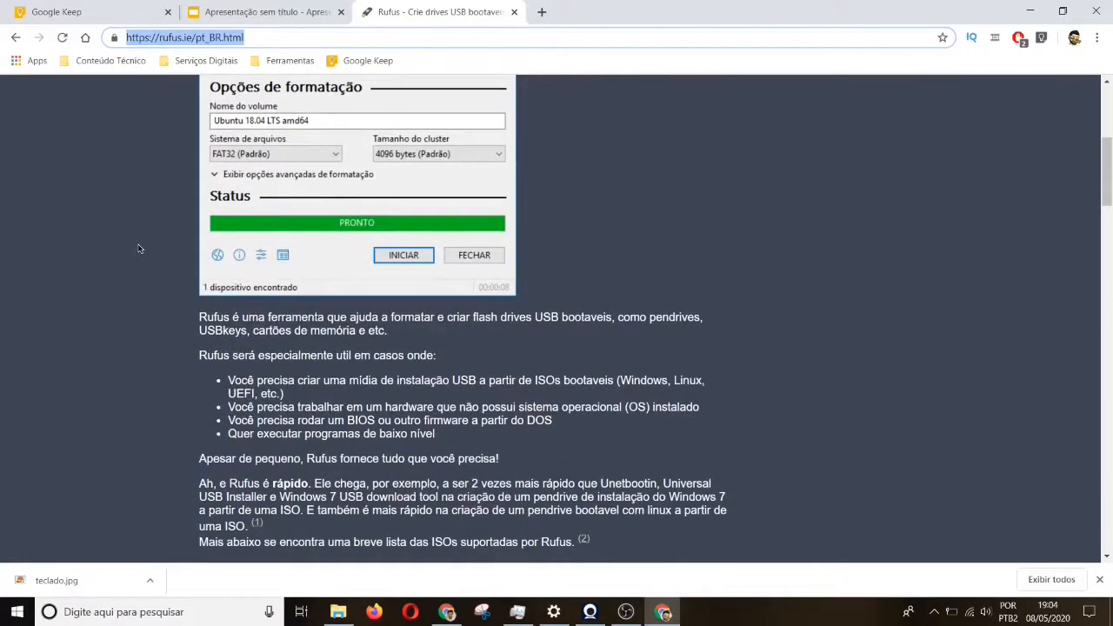
scroll(137, 249, "down", 4)
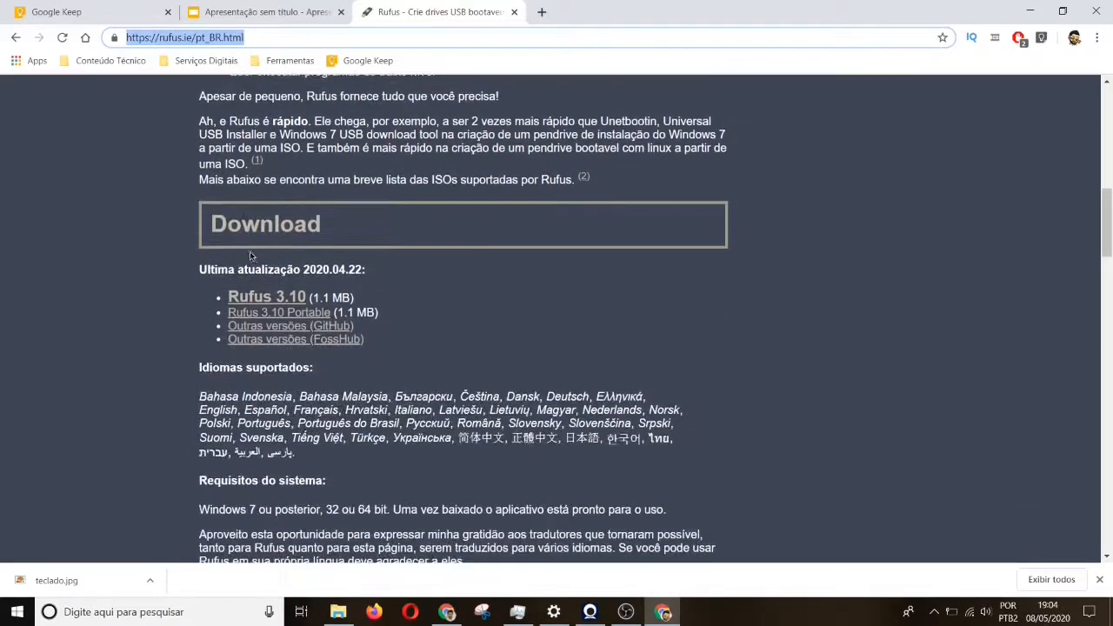
left_click(275, 303)
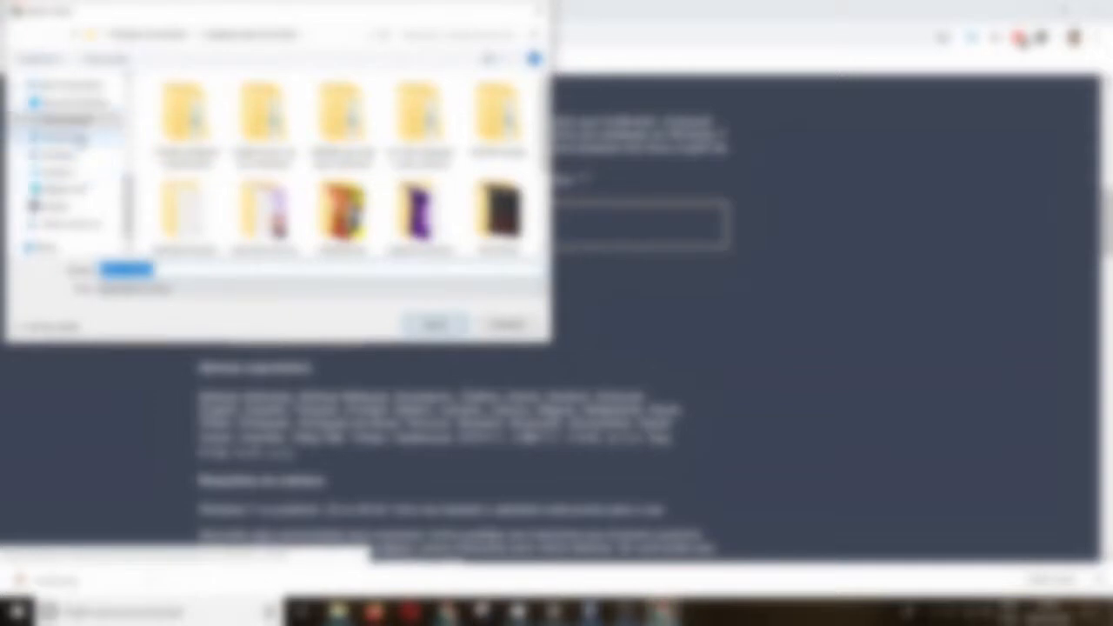
left_click(77, 137)
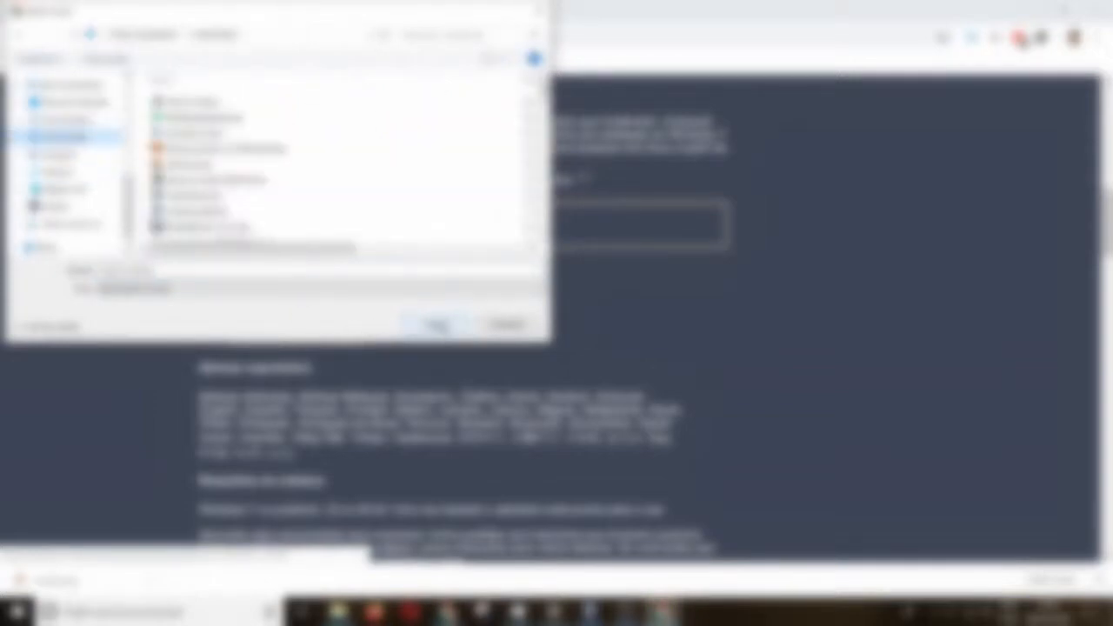
left_click(438, 324)
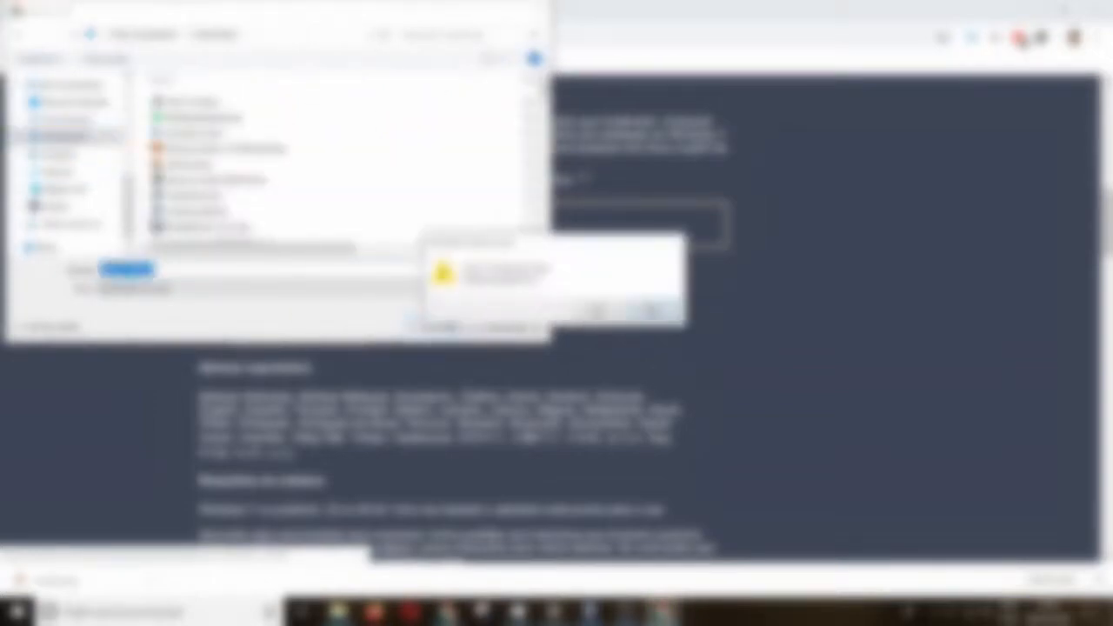
left_click(594, 317)
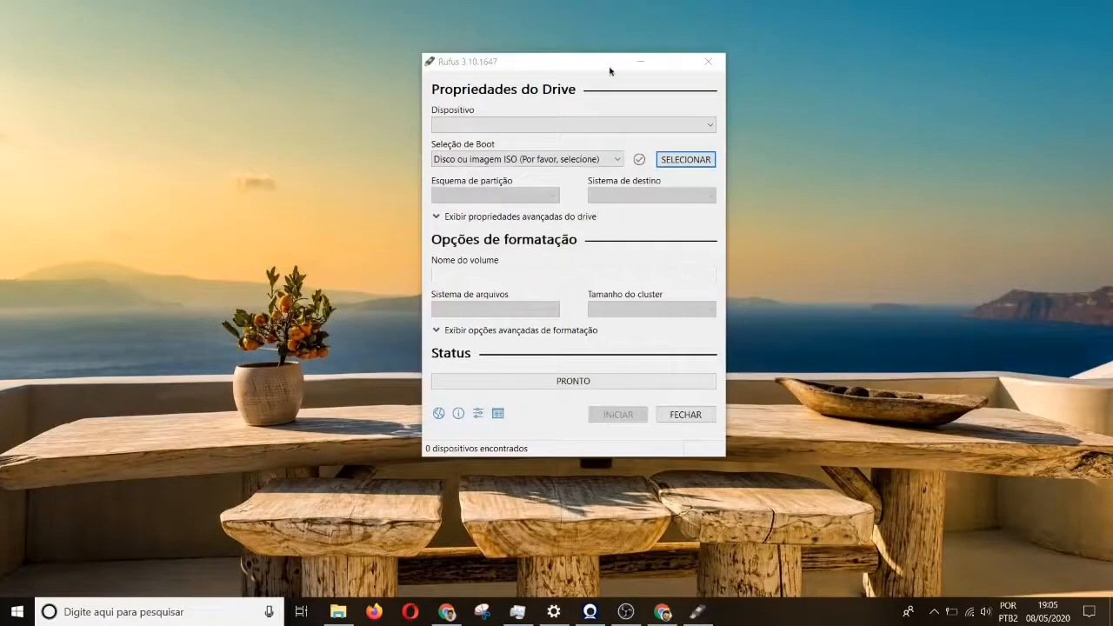
Choose ESD-USB (D:) [16 GB] as the device and Disco ou imagem ISO as the boot selection in Rufus.
left_click_drag(609, 71, 579, 109)
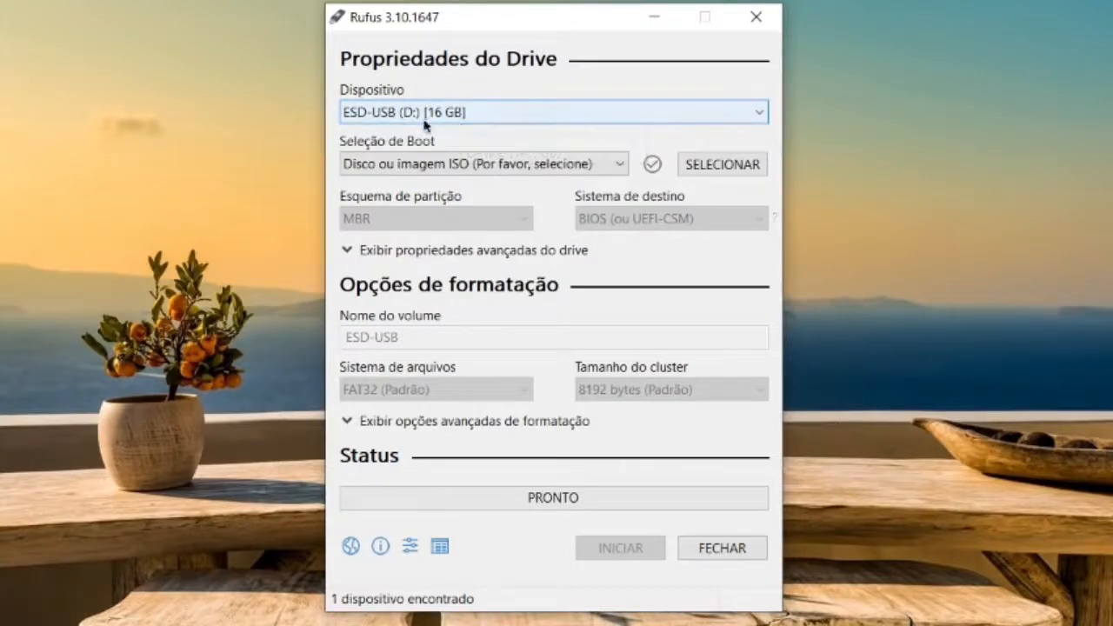
left_click(525, 119)
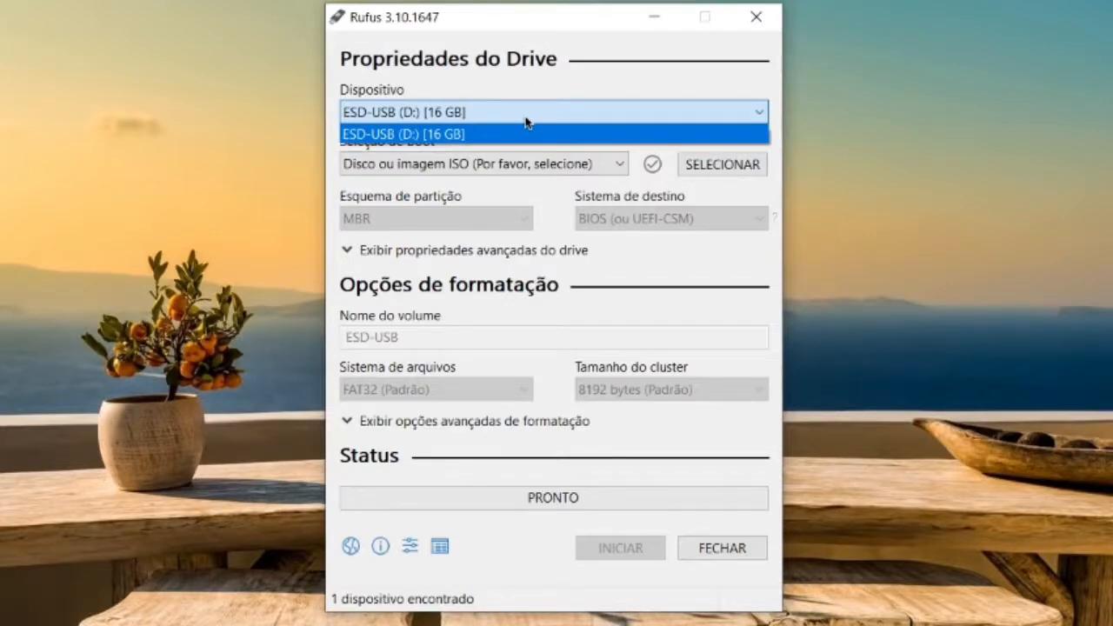
left_click(527, 123)
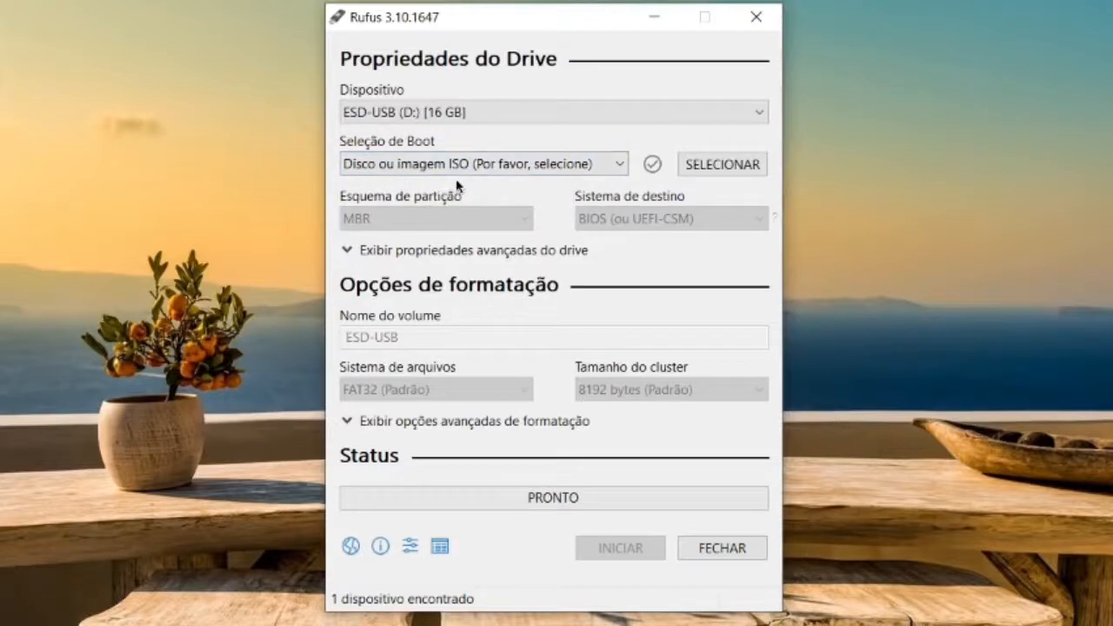
left_click(613, 167)
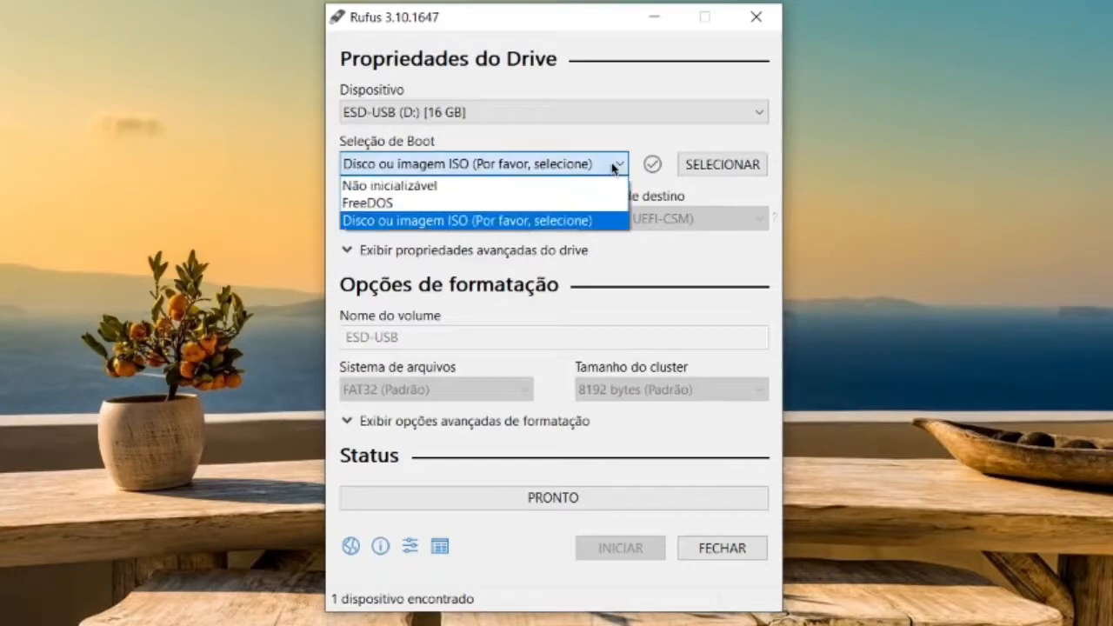
left_click(490, 220)
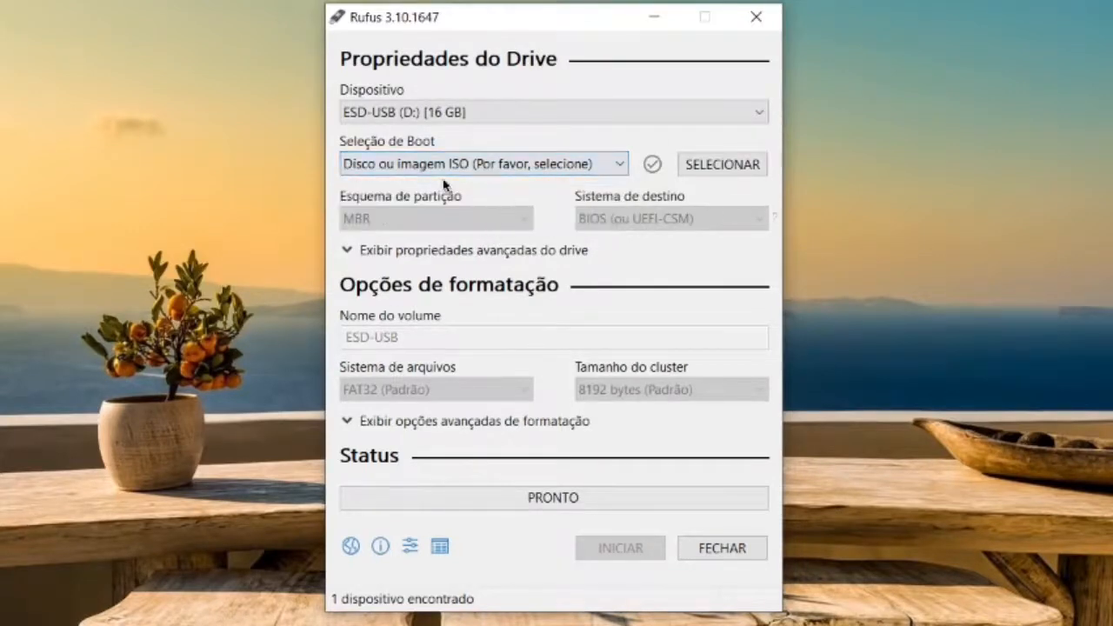
Load the boot image Win7_Ult_SP1_BrazilianPortuguese_x32 - PHDowns.iso from Disco Local (C:).
left_click(727, 165)
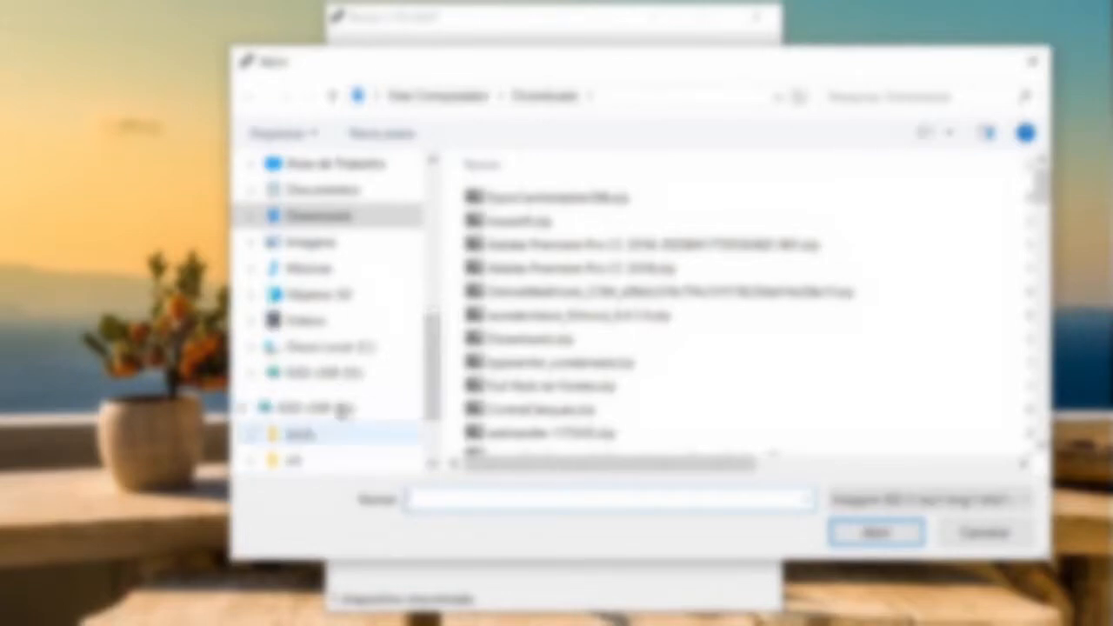
left_click(350, 357)
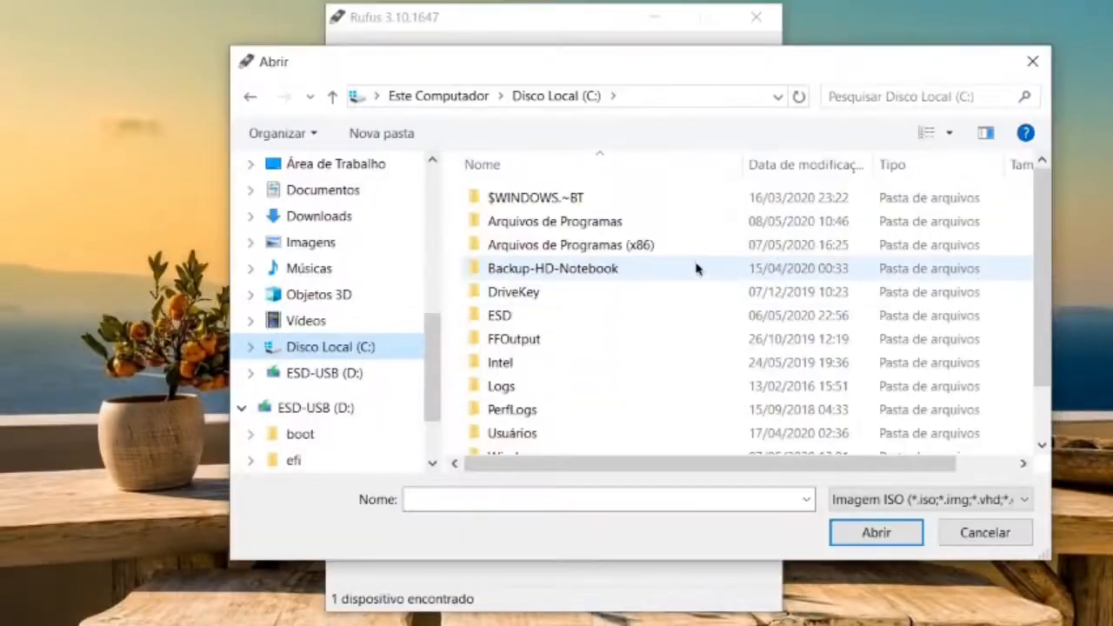
scroll(698, 266, "down", 1)
left_click(700, 287)
left_click(553, 448)
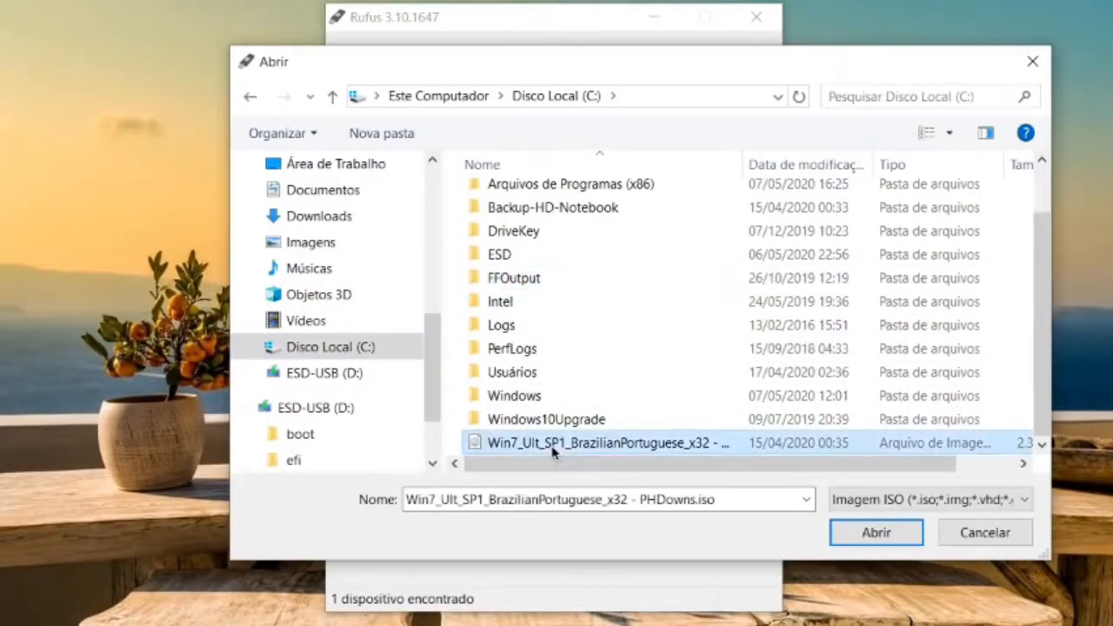
left_click_drag(884, 469, 940, 470)
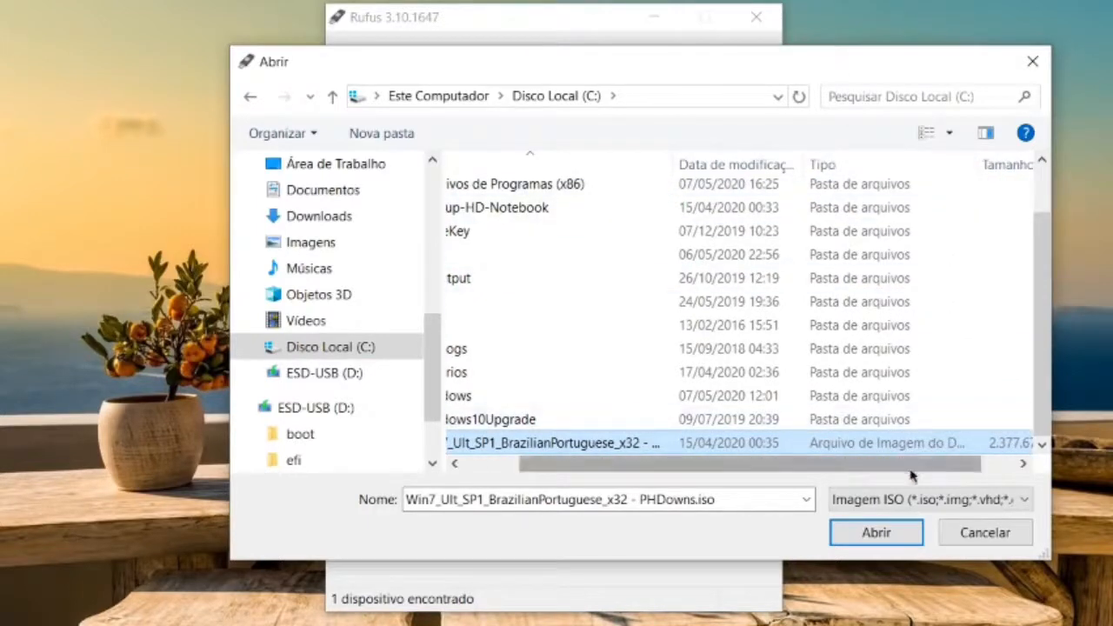
left_click_drag(936, 464, 969, 463)
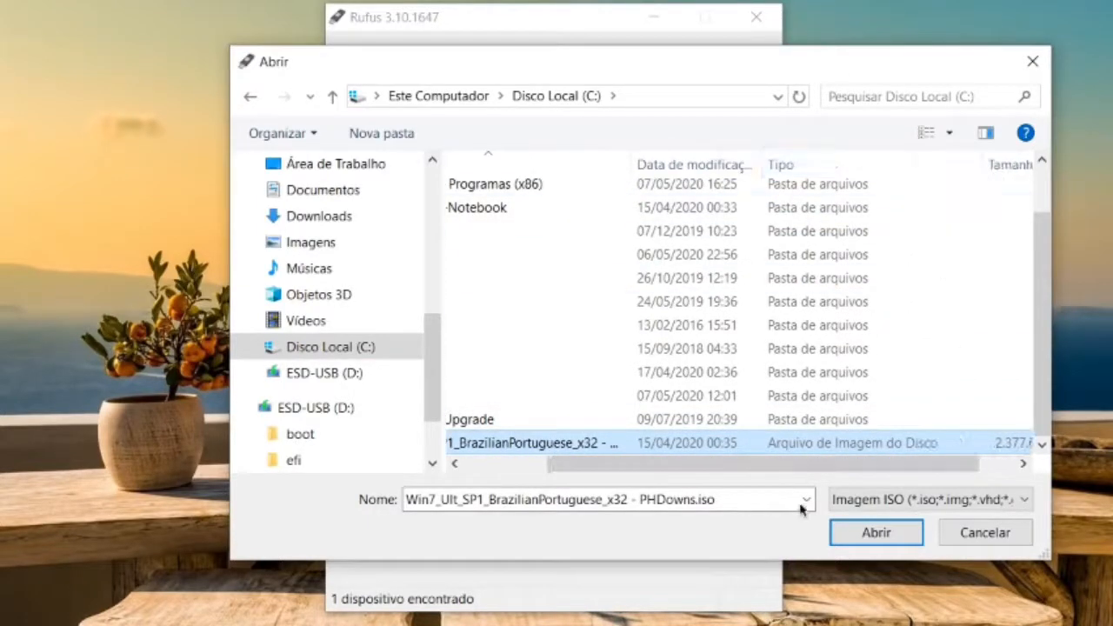
left_click_drag(812, 467, 684, 468)
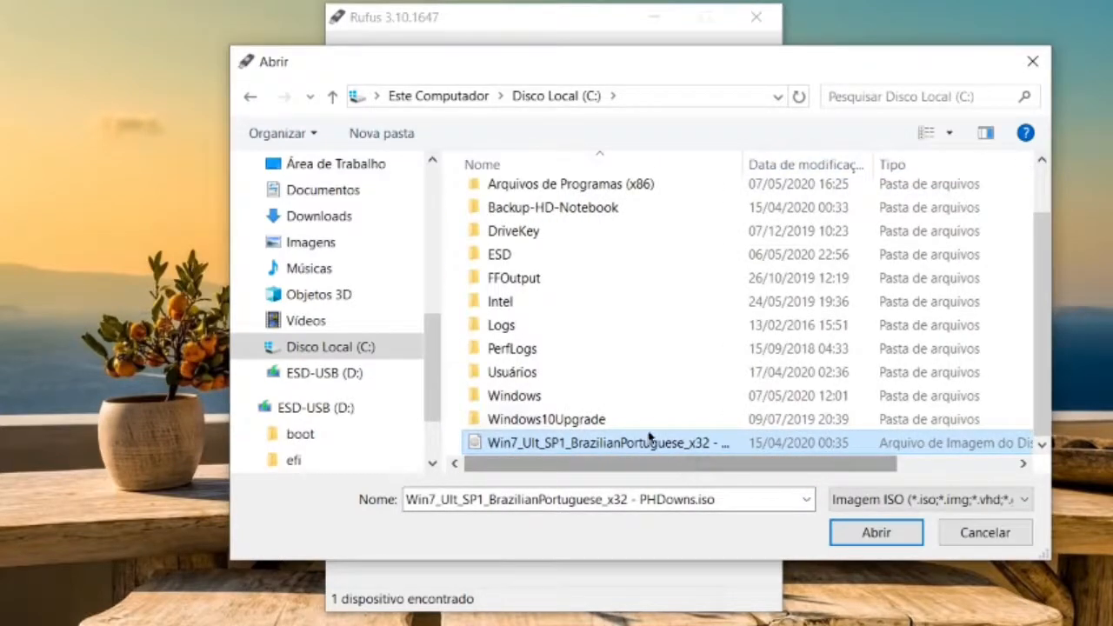
left_click(872, 533)
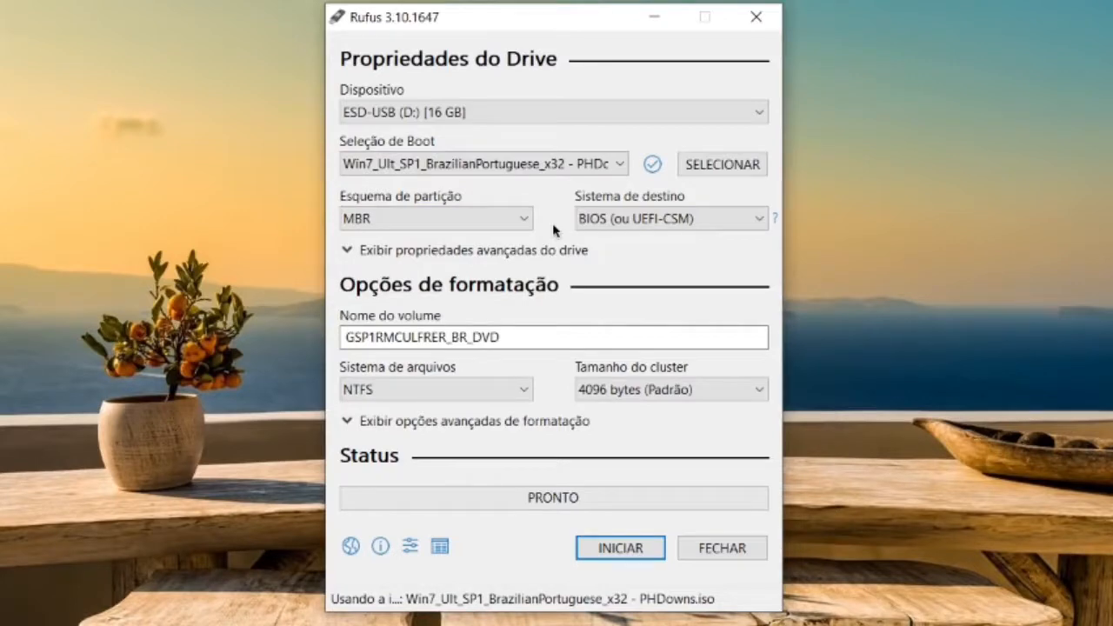
Review the available partition schemes and target systems, and look through the advanced drive properties.
left_click(454, 218)
left_click(453, 219)
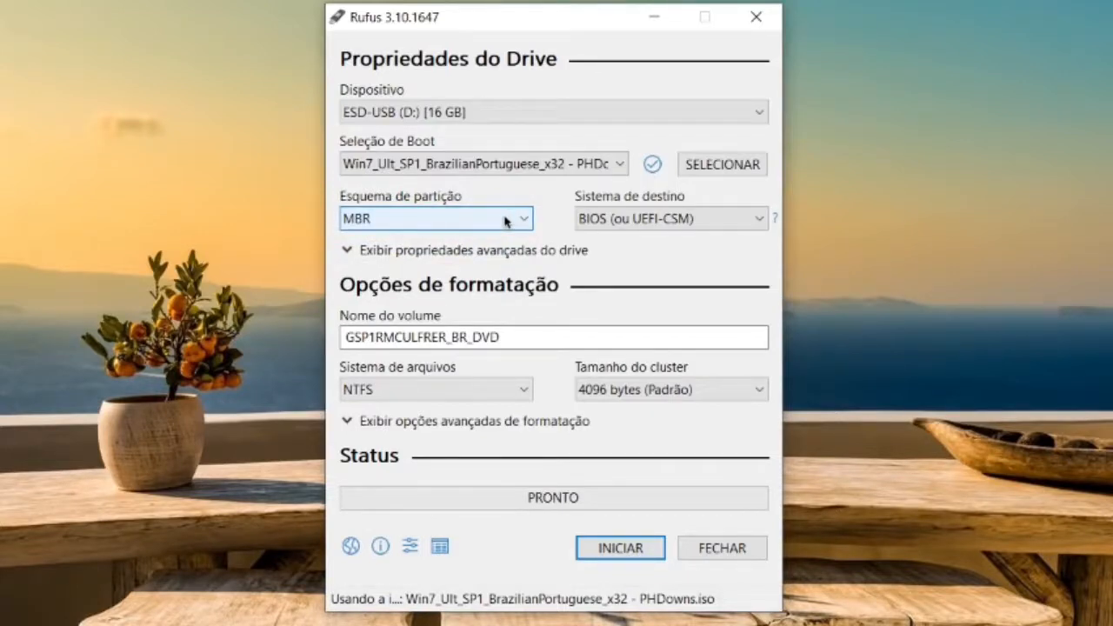
left_click(497, 224)
left_click(495, 225)
left_click(611, 218)
left_click(611, 218)
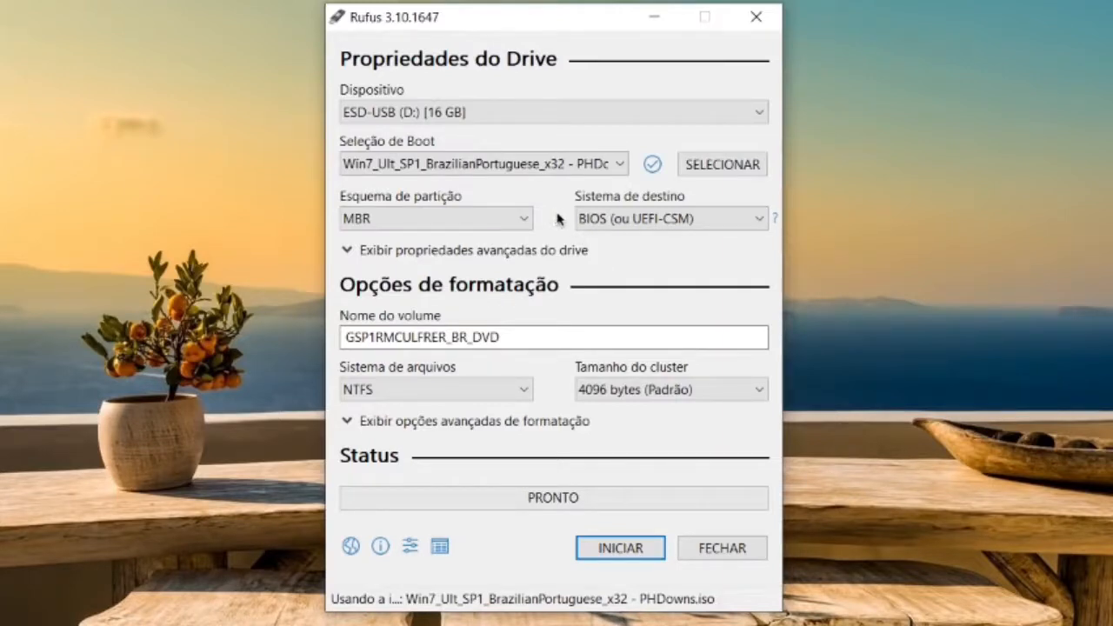
left_click(602, 231)
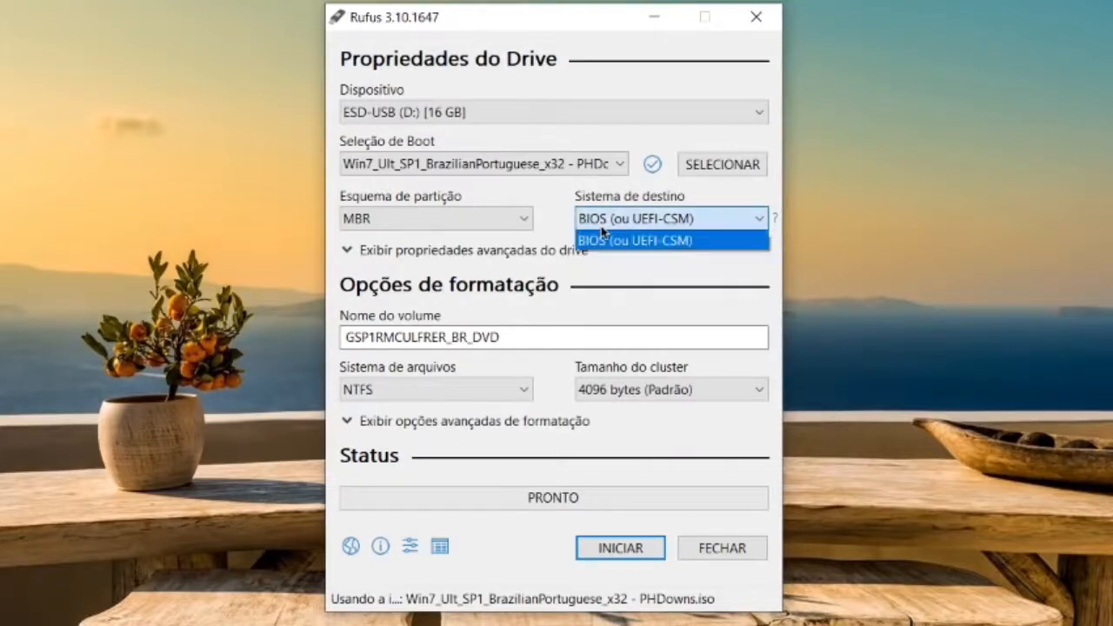
left_click(602, 230)
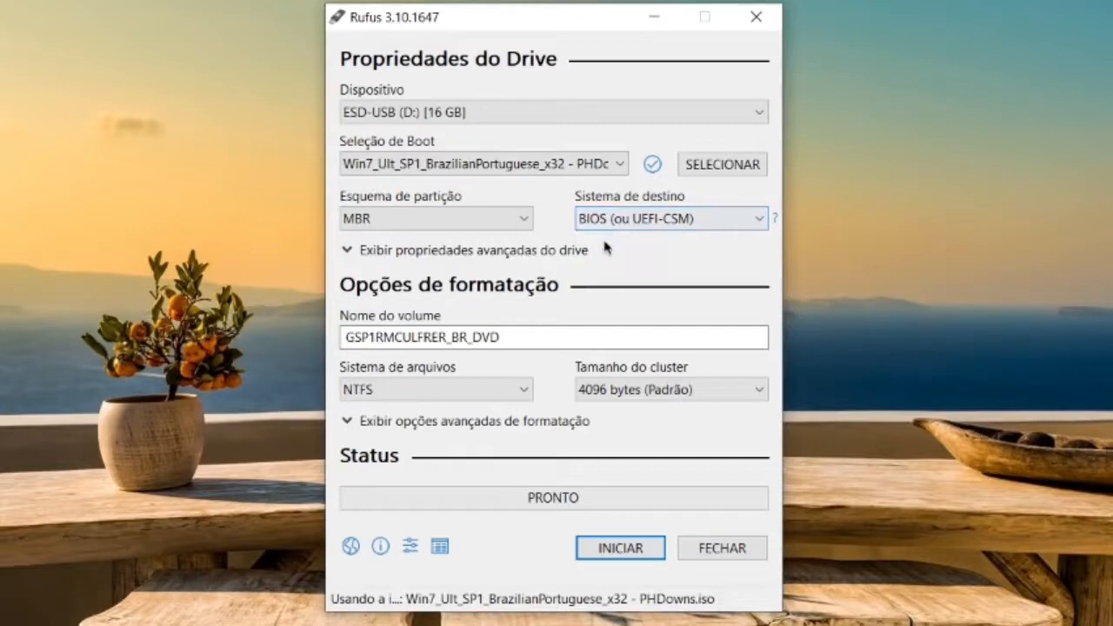
left_click(418, 254)
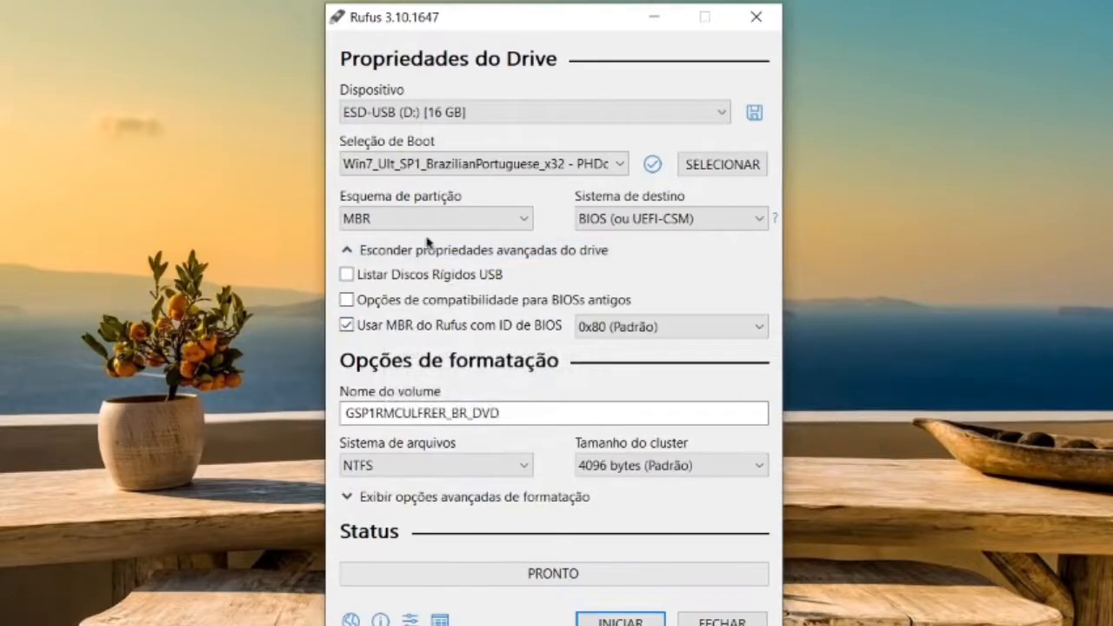
left_click(418, 250)
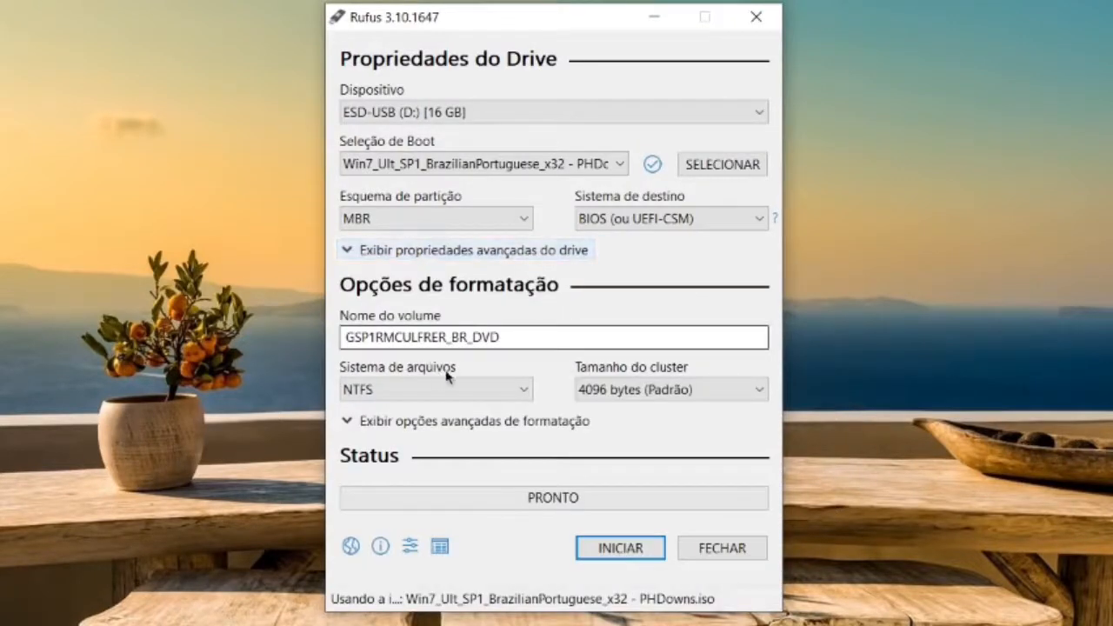
Set the volume name to Windows7.
left_click_drag(510, 337, 339, 337)
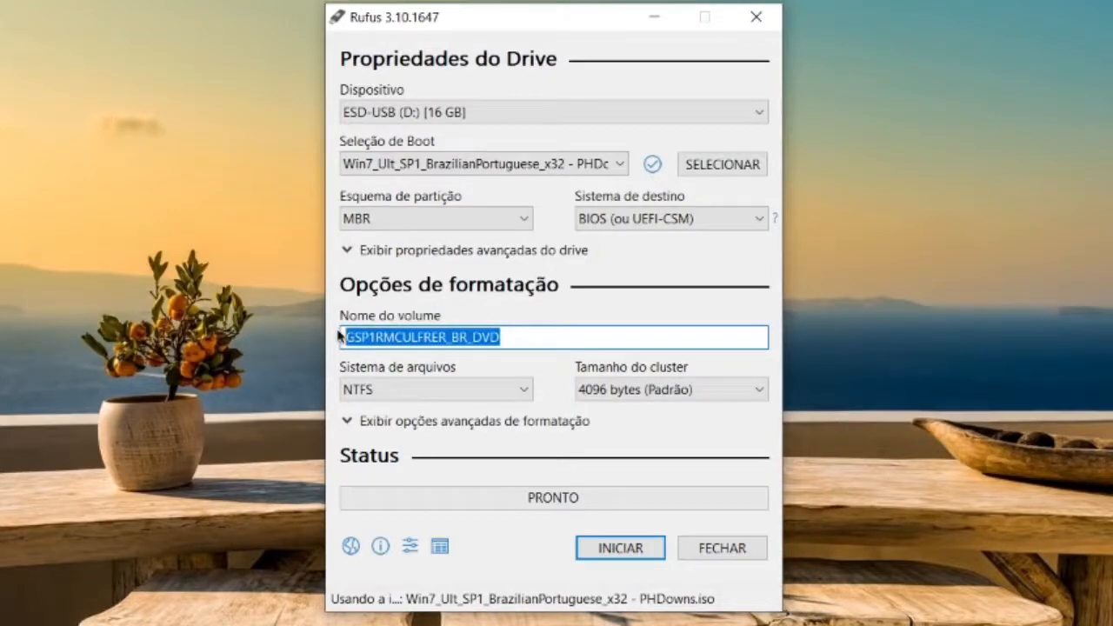
type("Windows")
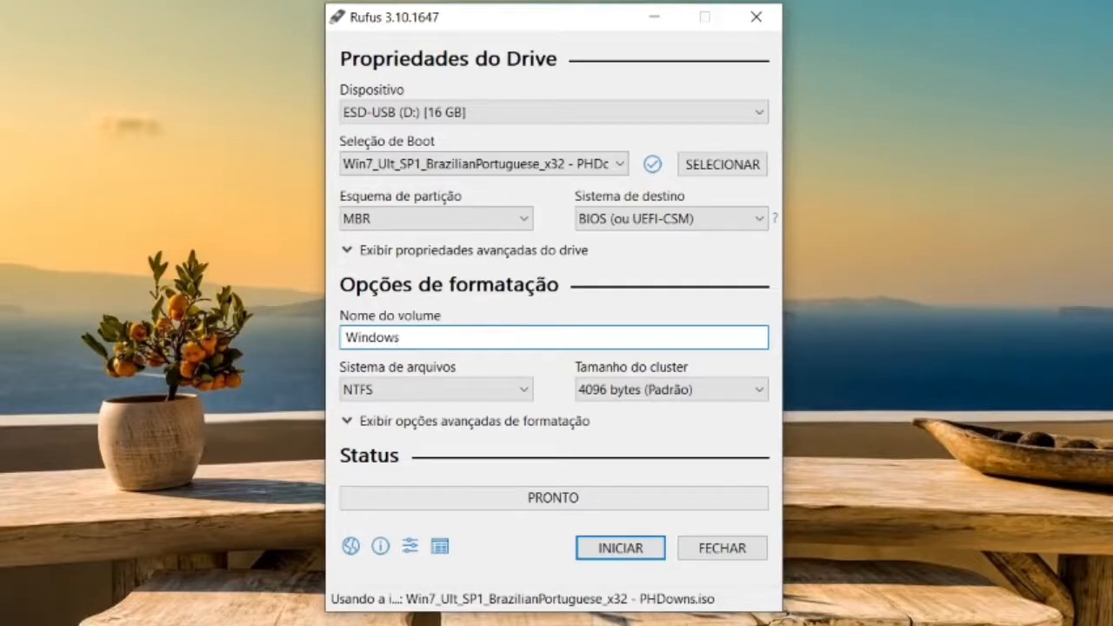
type("7")
Keep NTFS as the file system and 4096 bytes (Padrão) as the cluster size, and expand the advanced formatting options.
left_click(508, 392)
left_click(509, 396)
left_click(519, 392)
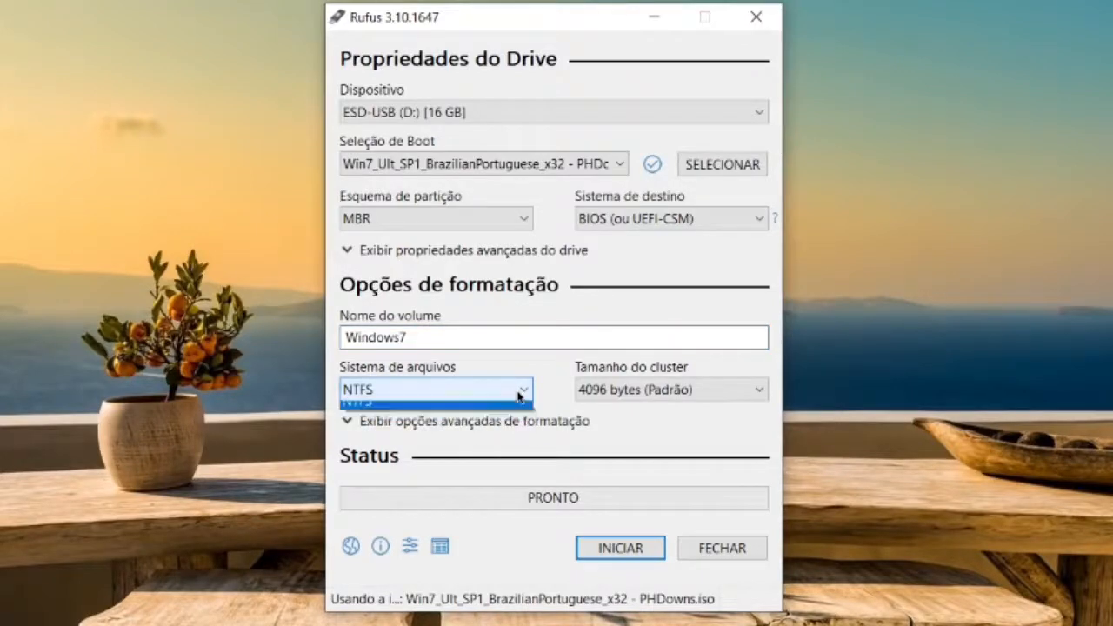
left_click(573, 391)
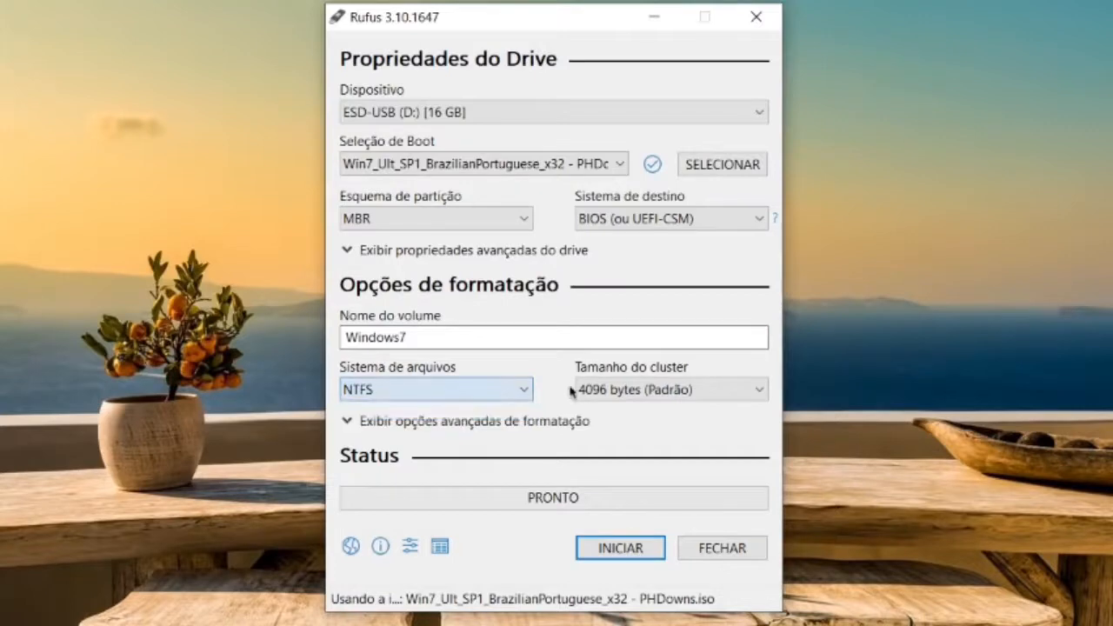
left_click(679, 390)
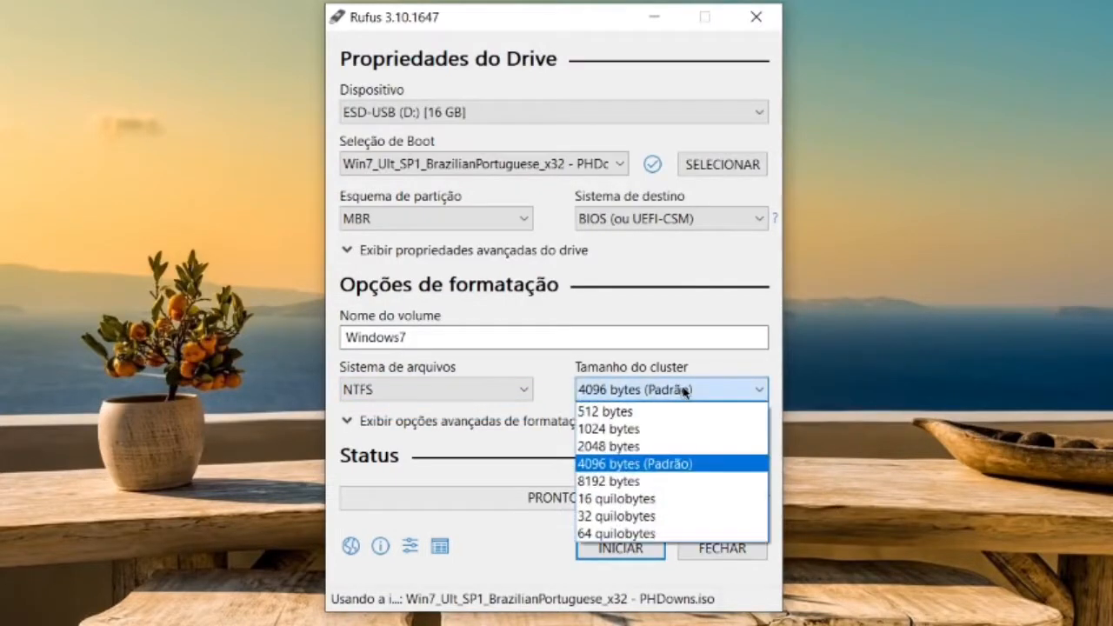
left_click(675, 467)
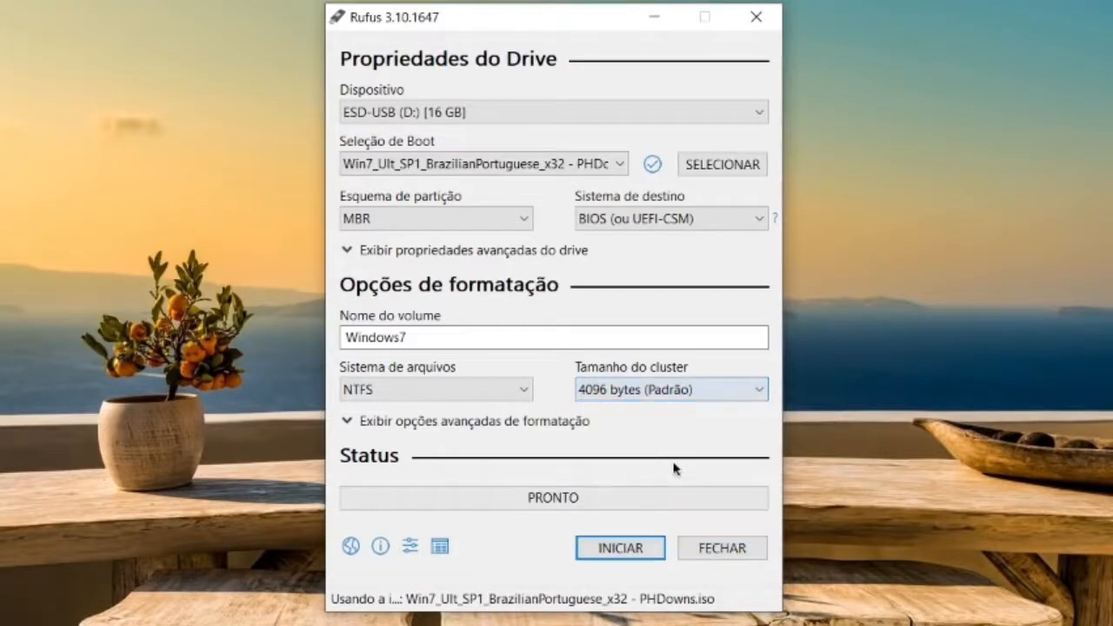
left_click(368, 423)
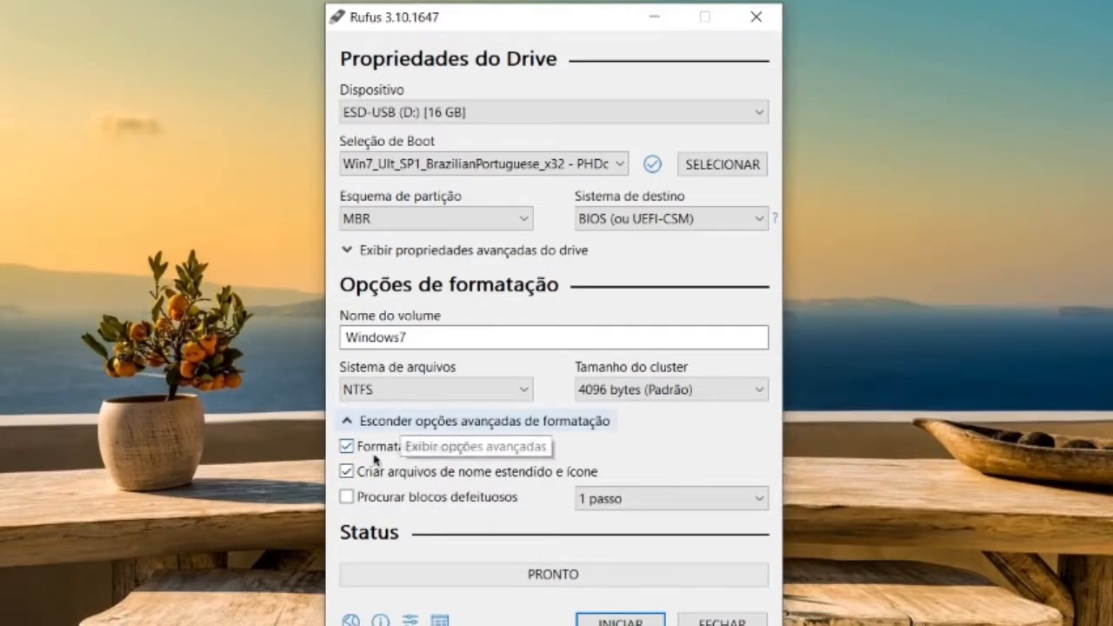
Collapse the advanced formatting options, start creating the bootable drive and accept erasing all data on ESD-USB (D:).
left_click(430, 423)
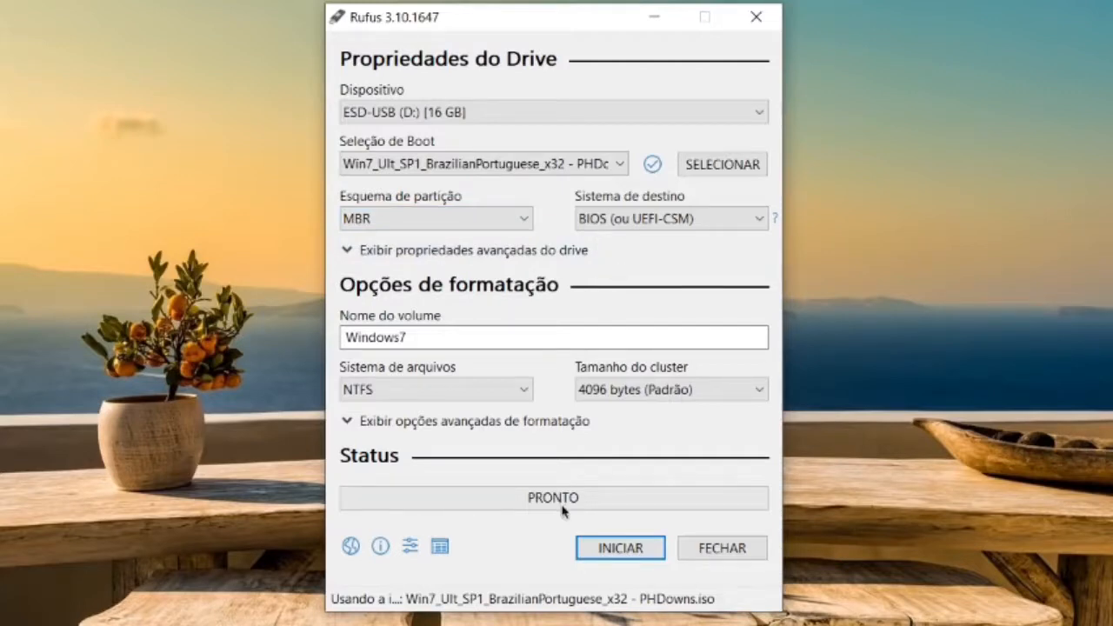
left_click(621, 548)
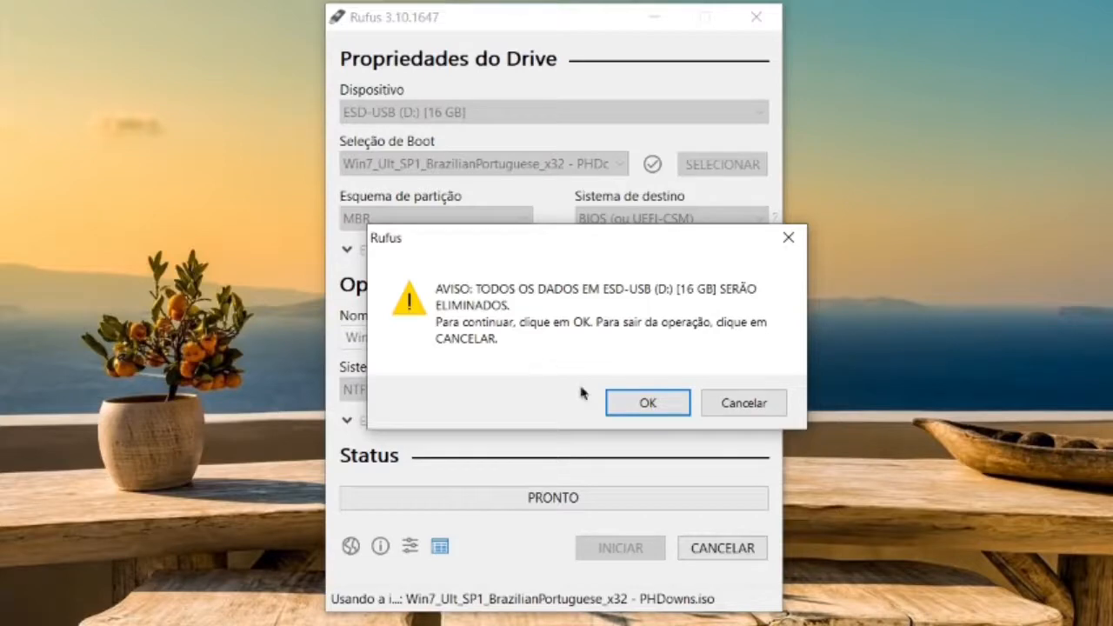
left_click(641, 406)
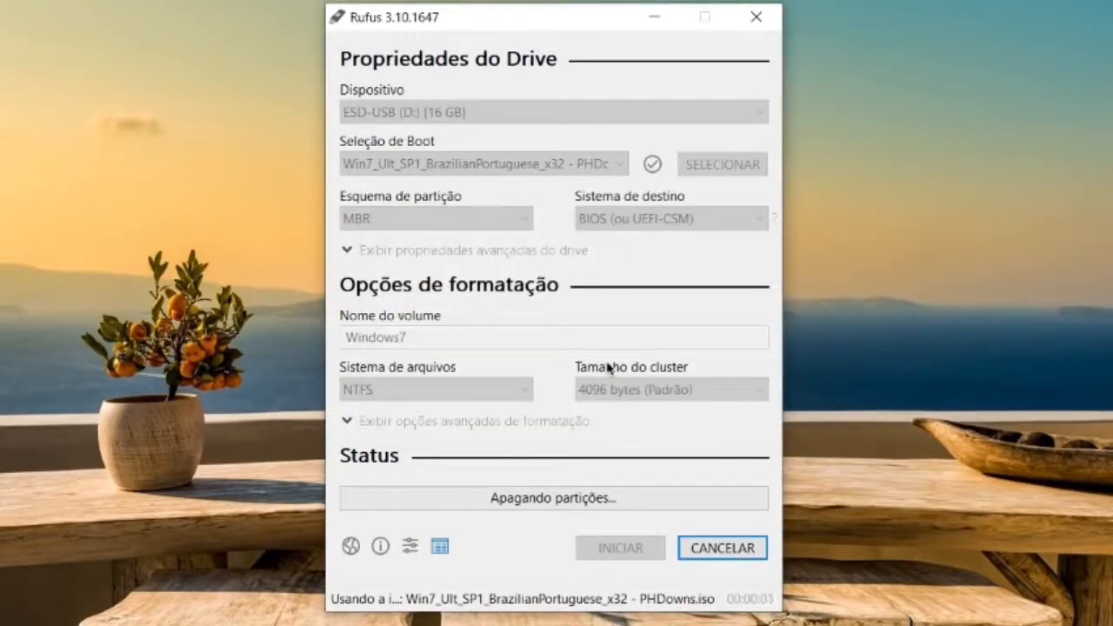
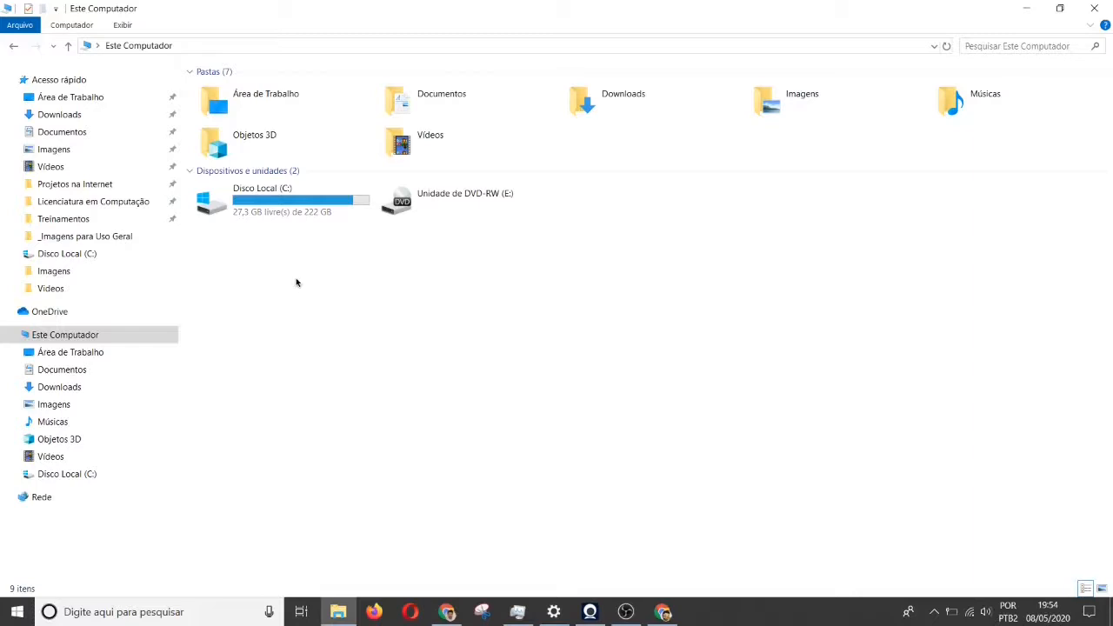
Search Windows for "meu computador", open it in a maximized window and check the free space on Disco Local (C:).
left_click(195, 619)
type("m")
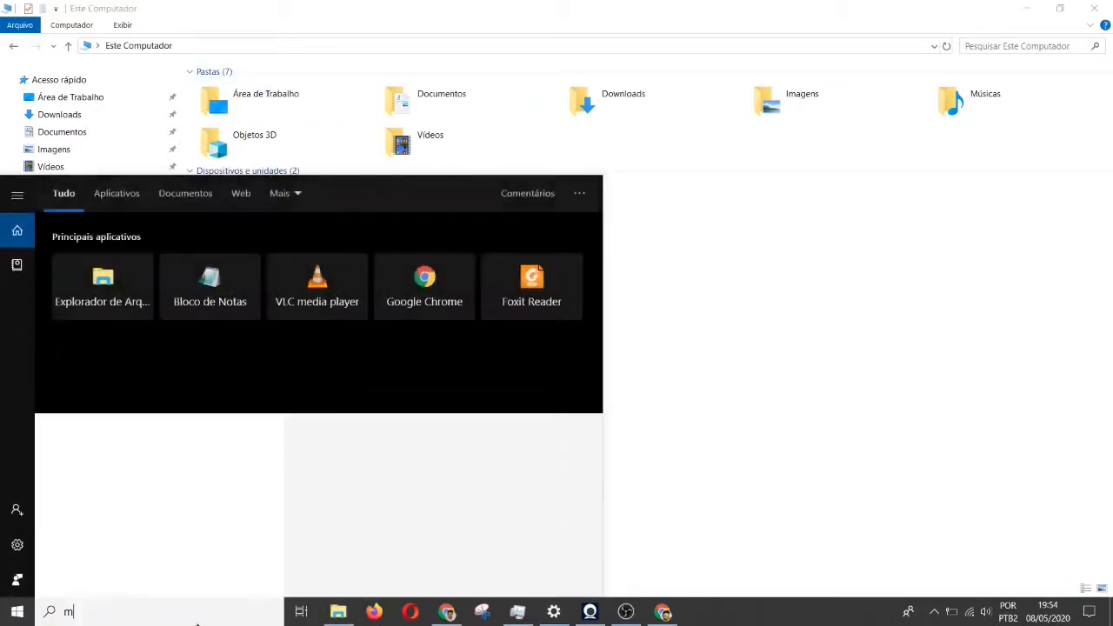
type("eu computador")
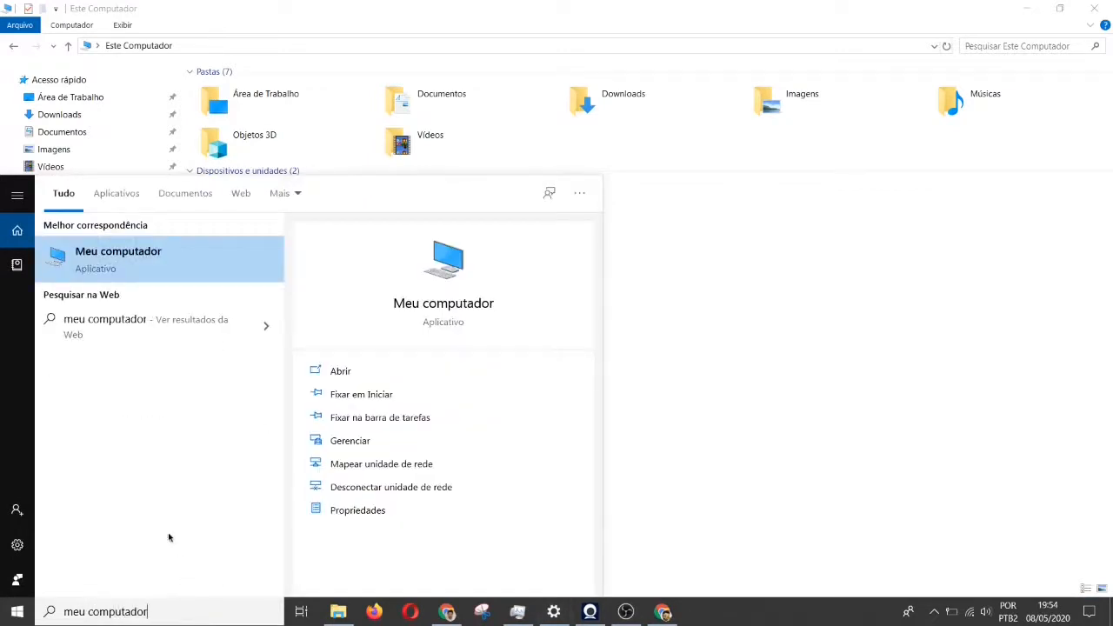
left_click(157, 267)
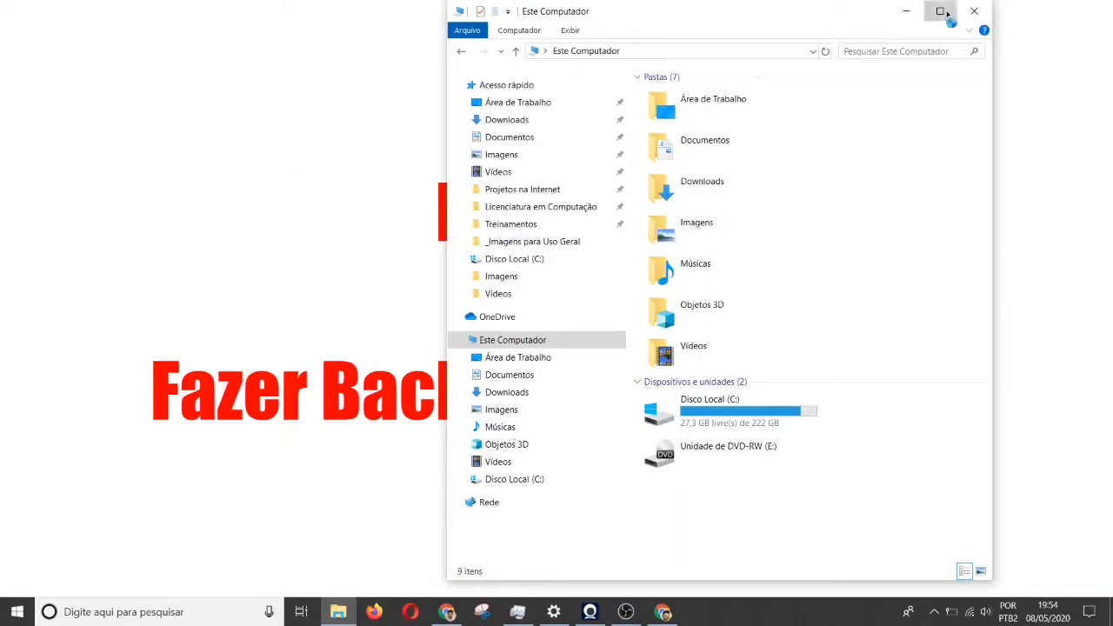
left_click(968, 12)
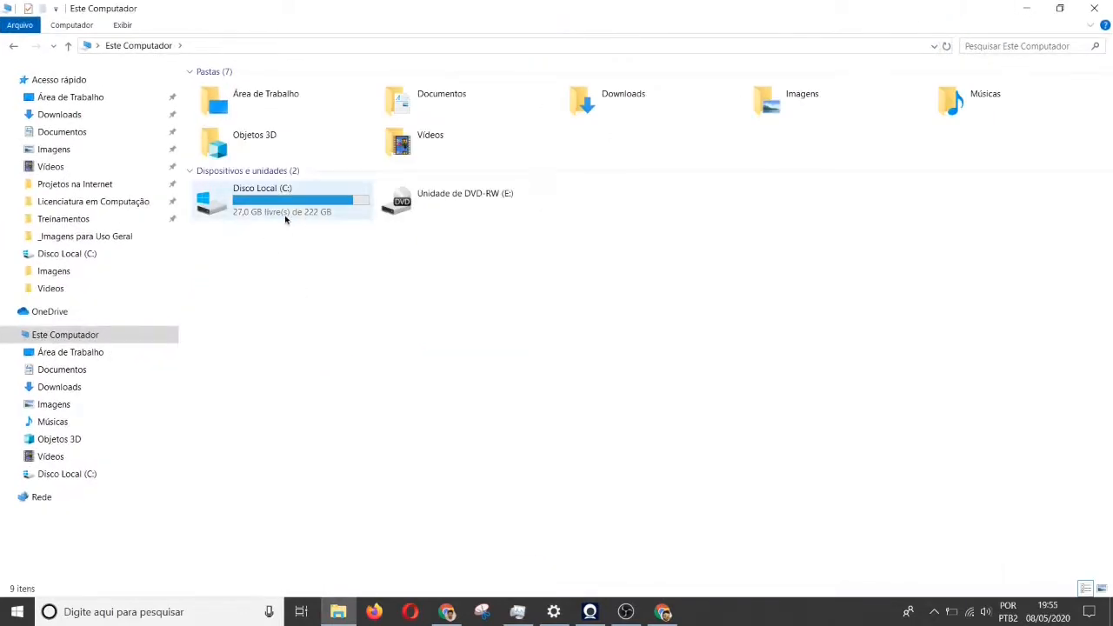
mouse_move(285, 219)
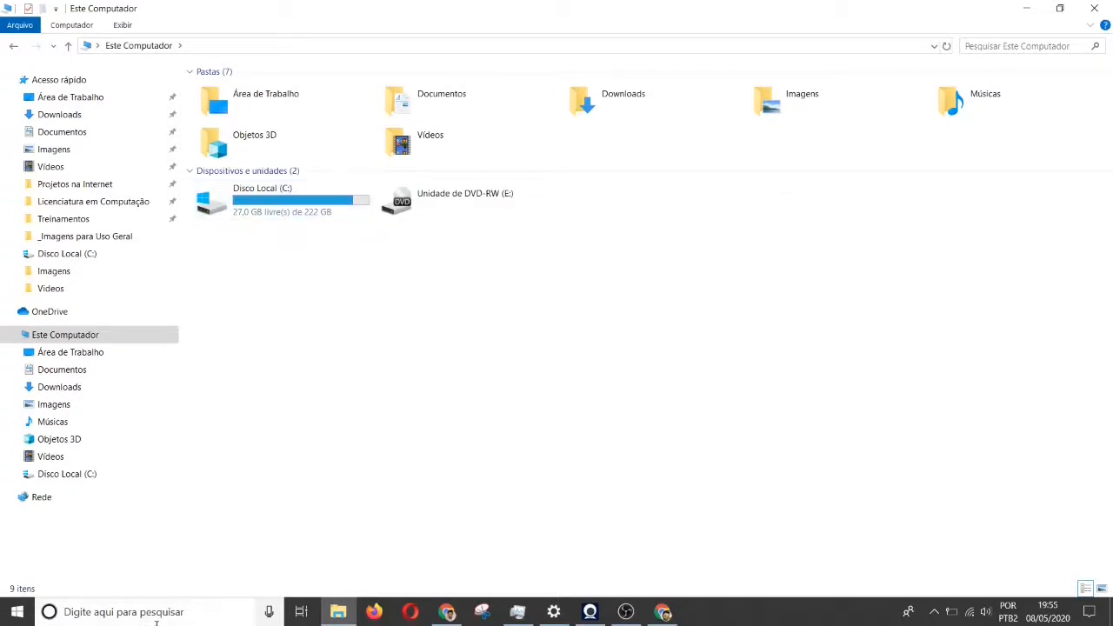
right_click(70, 338)
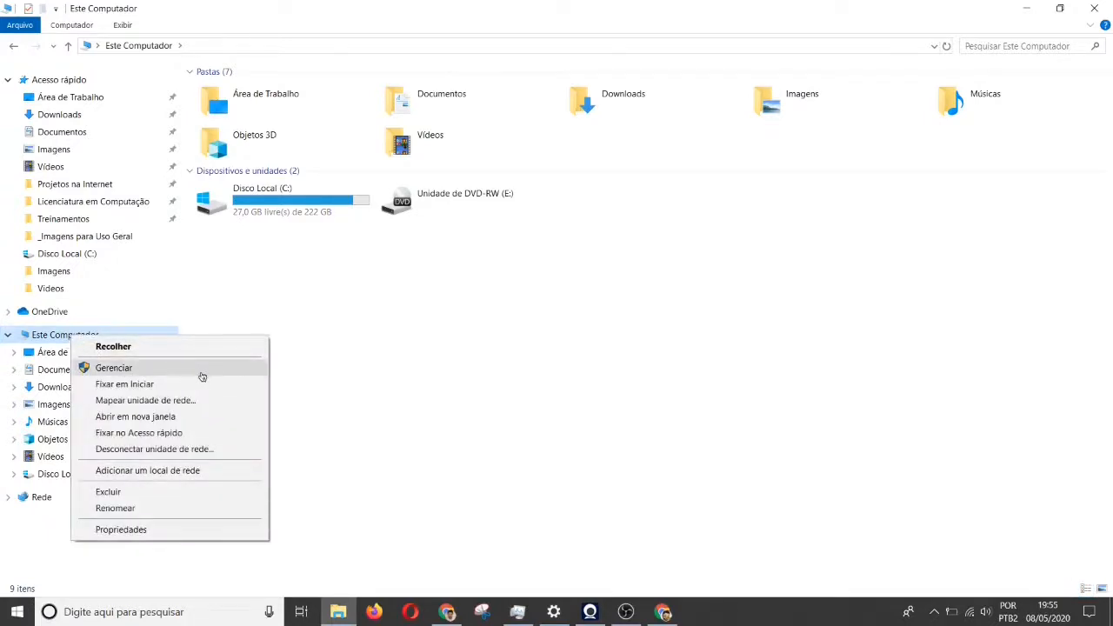
left_click(301, 355)
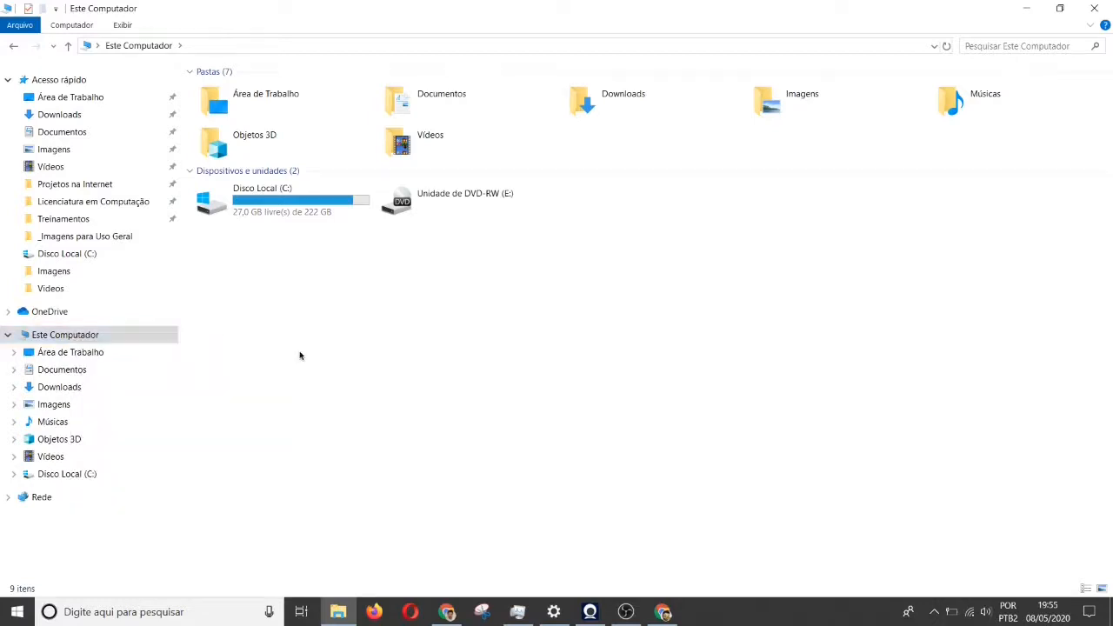
Open Painel de Controle, search it for "ferramentas" and open Ferramentas Administrativas.
left_click(164, 614)
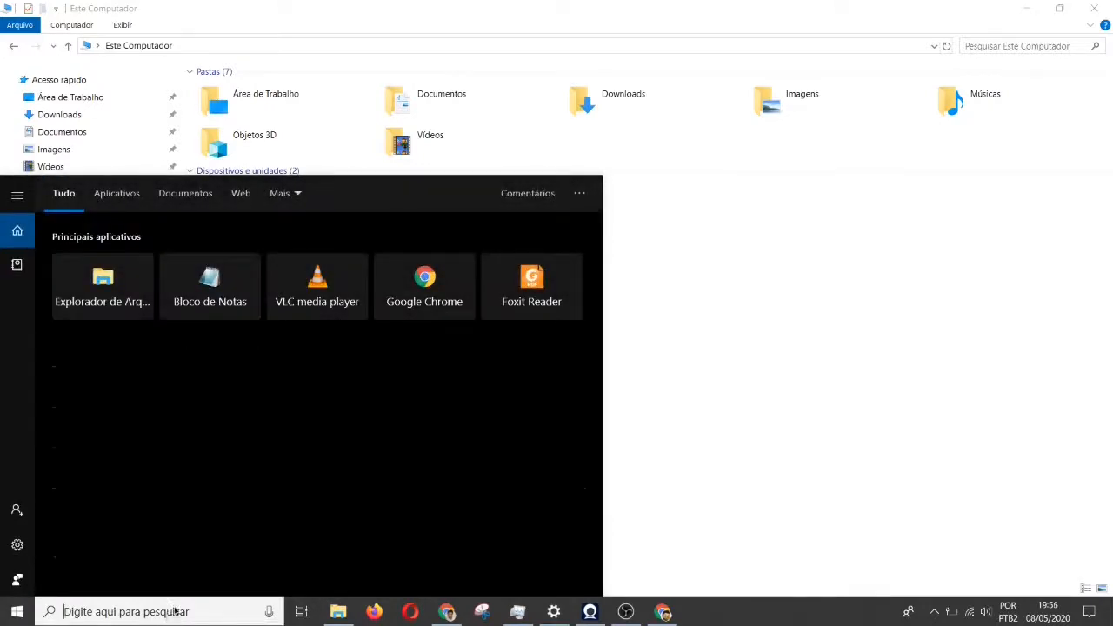
type("painel")
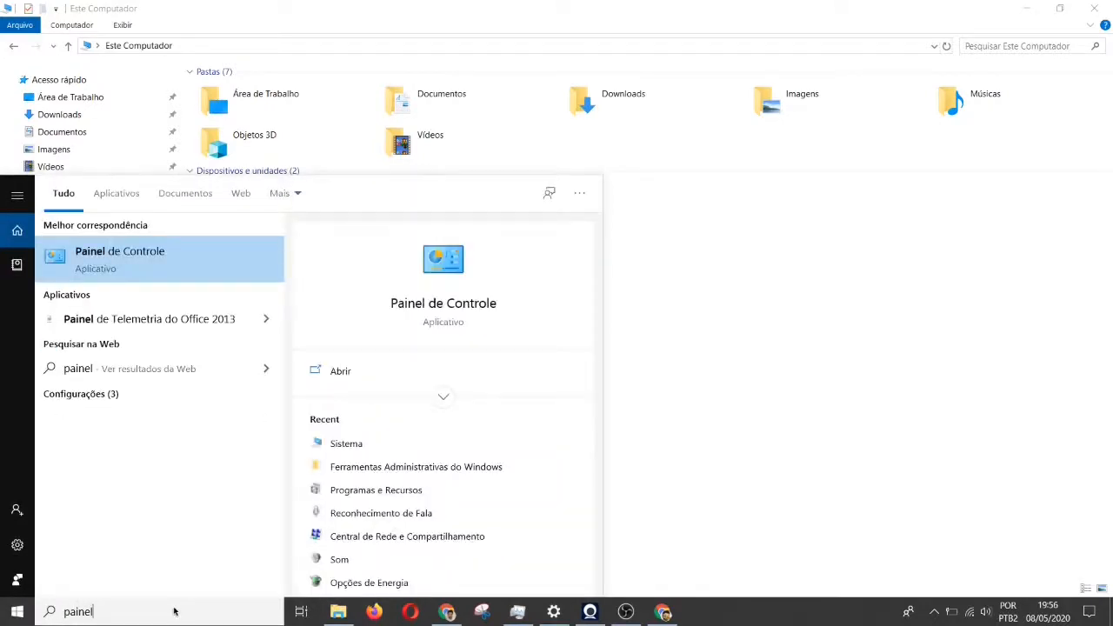
left_click(185, 266)
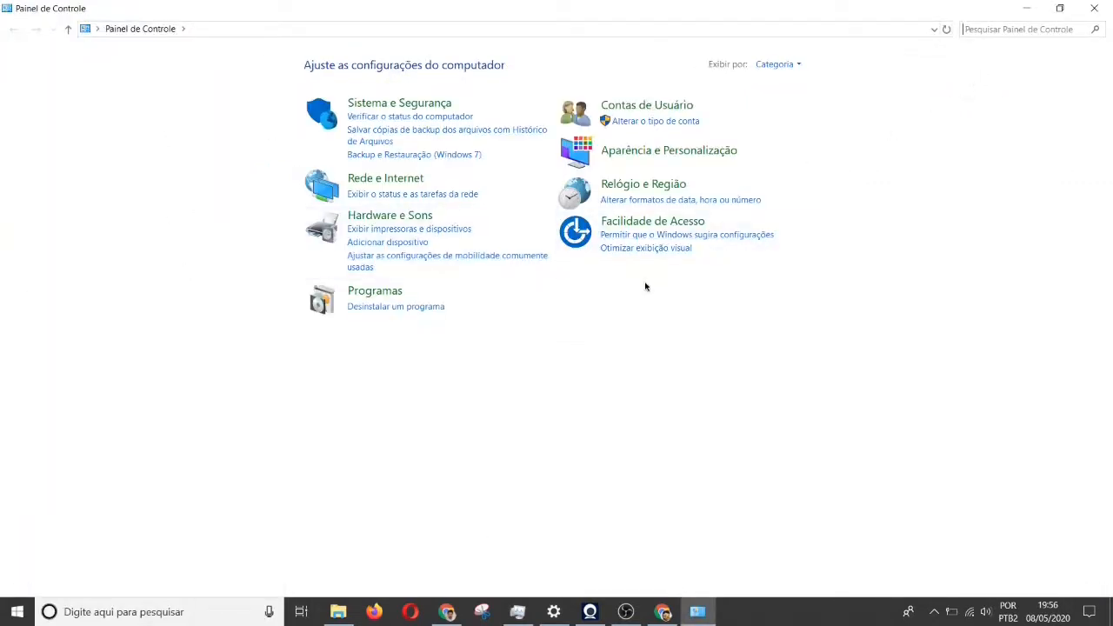
left_click(1017, 29)
type("ferramentas")
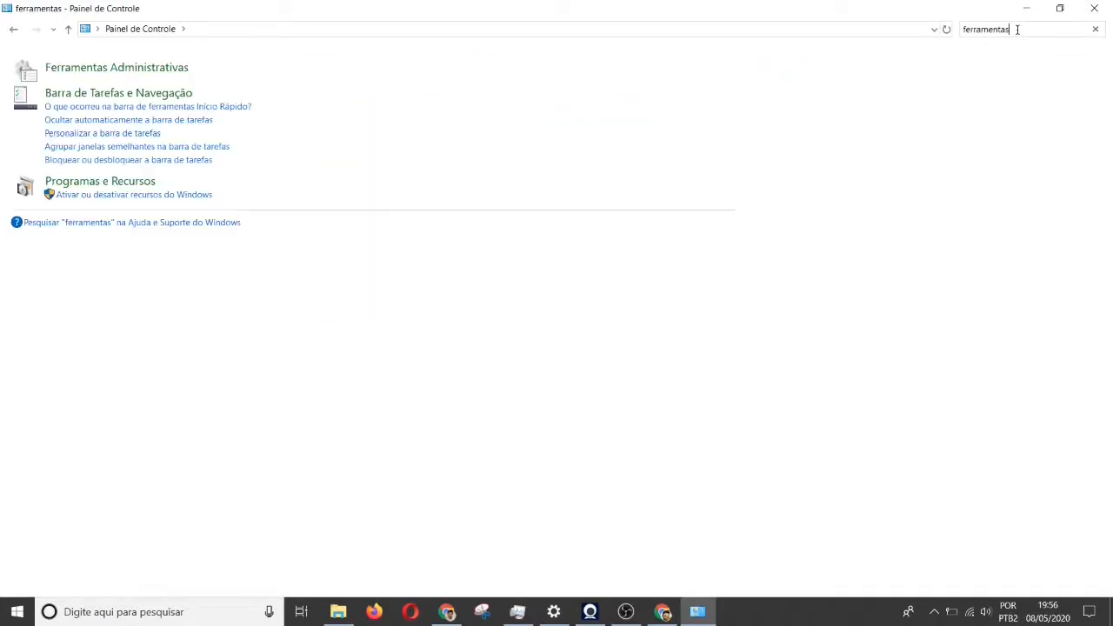
left_click(170, 95)
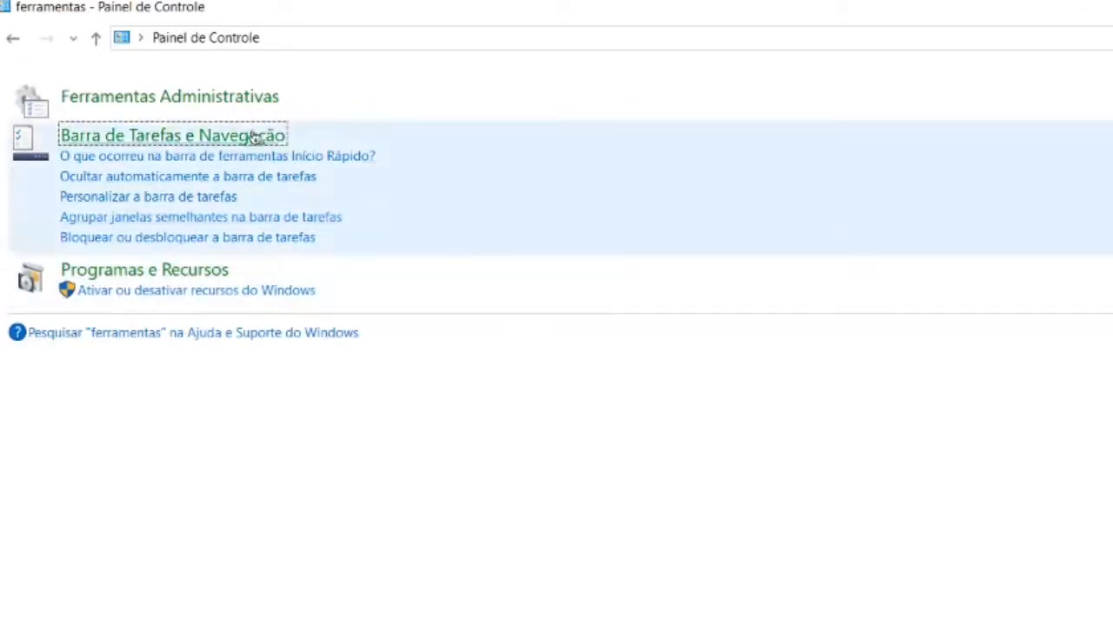
left_click(217, 98)
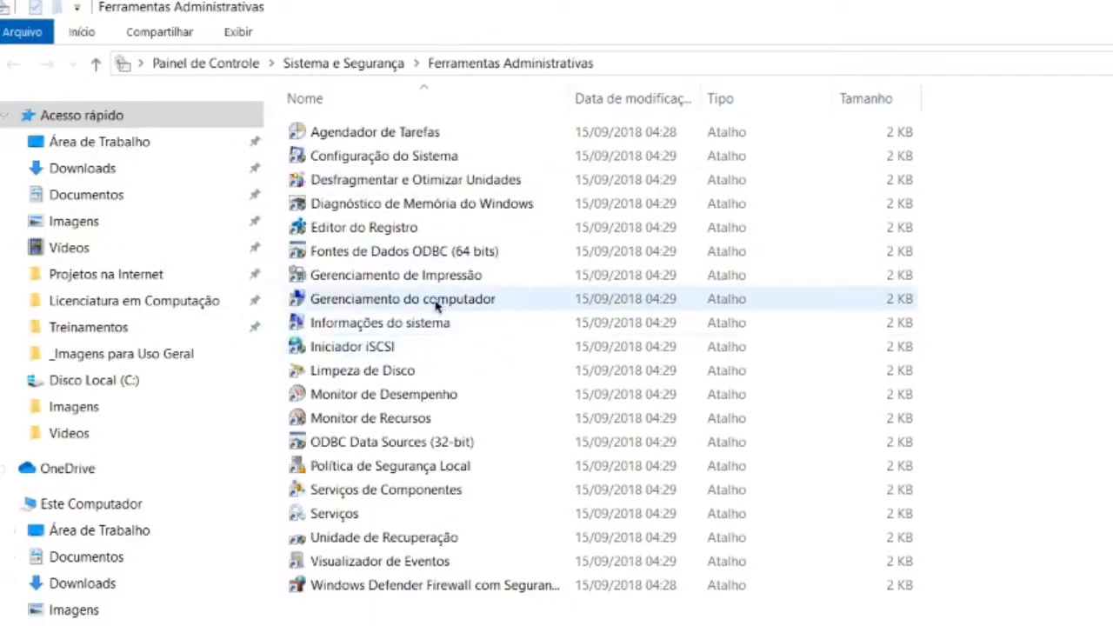
Open Gerenciamento do computador in a maximized window and show Gerenciamento de disco.
double_click(452, 306)
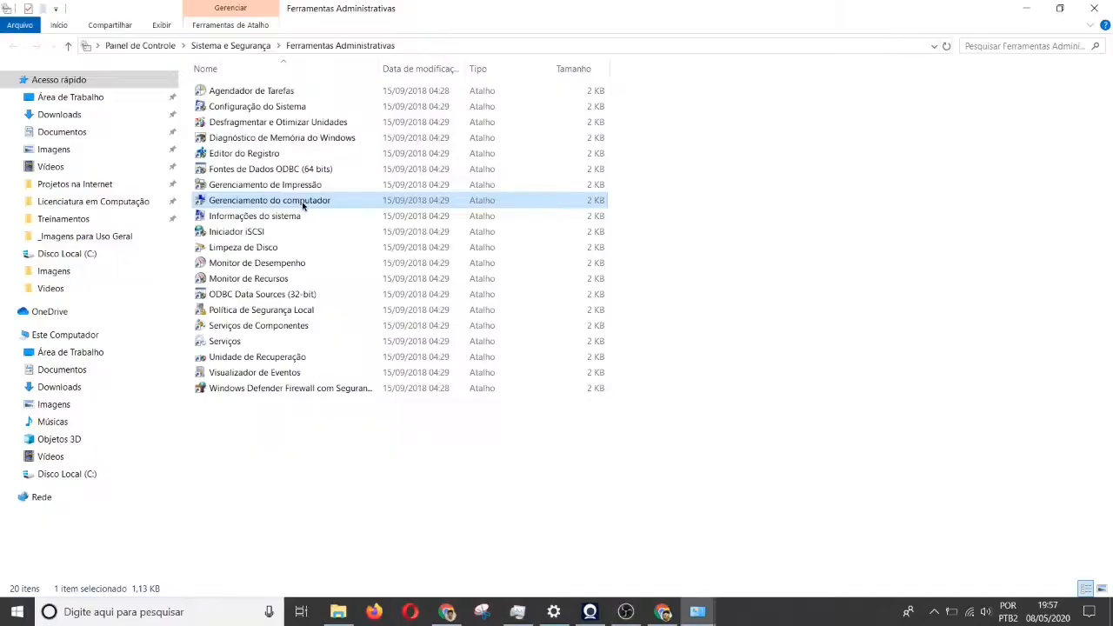
left_click_drag(368, 28, 545, 47)
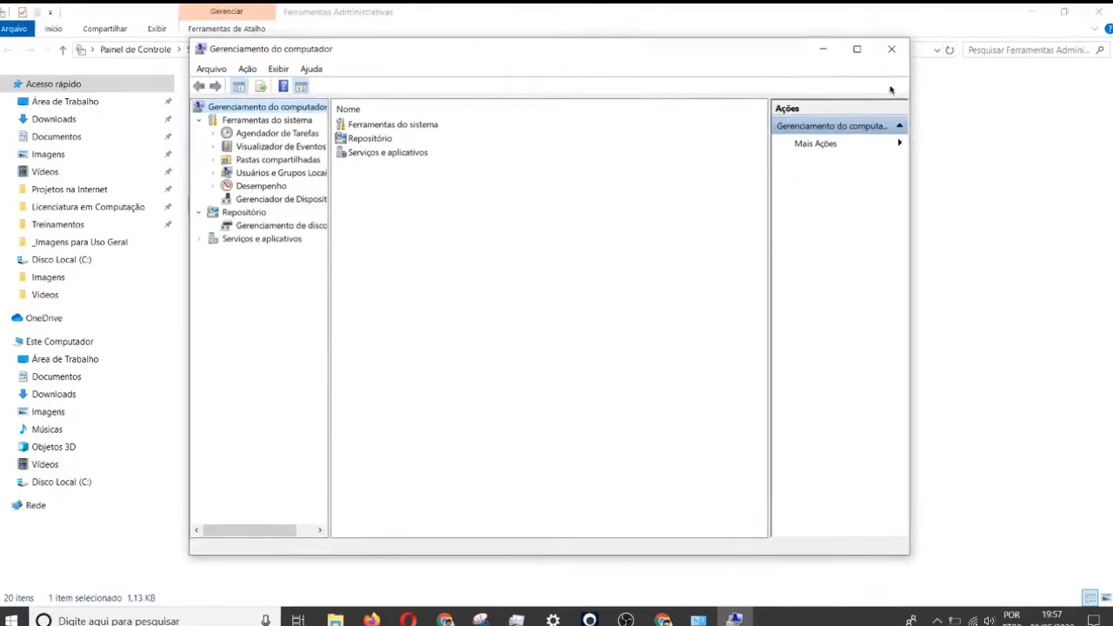
left_click(857, 51)
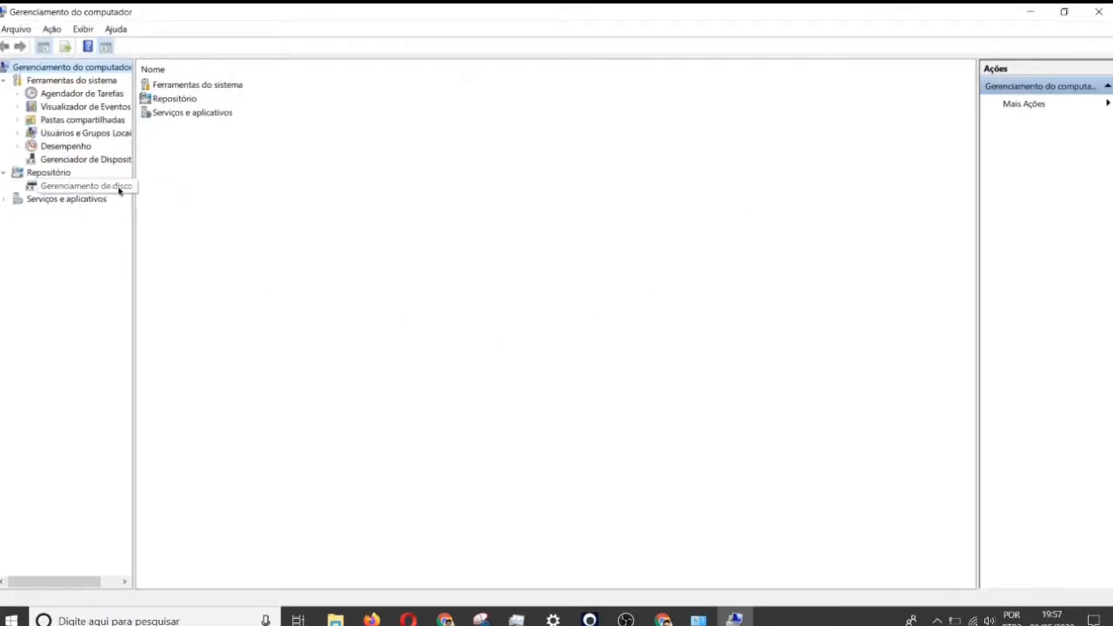
left_click(119, 187)
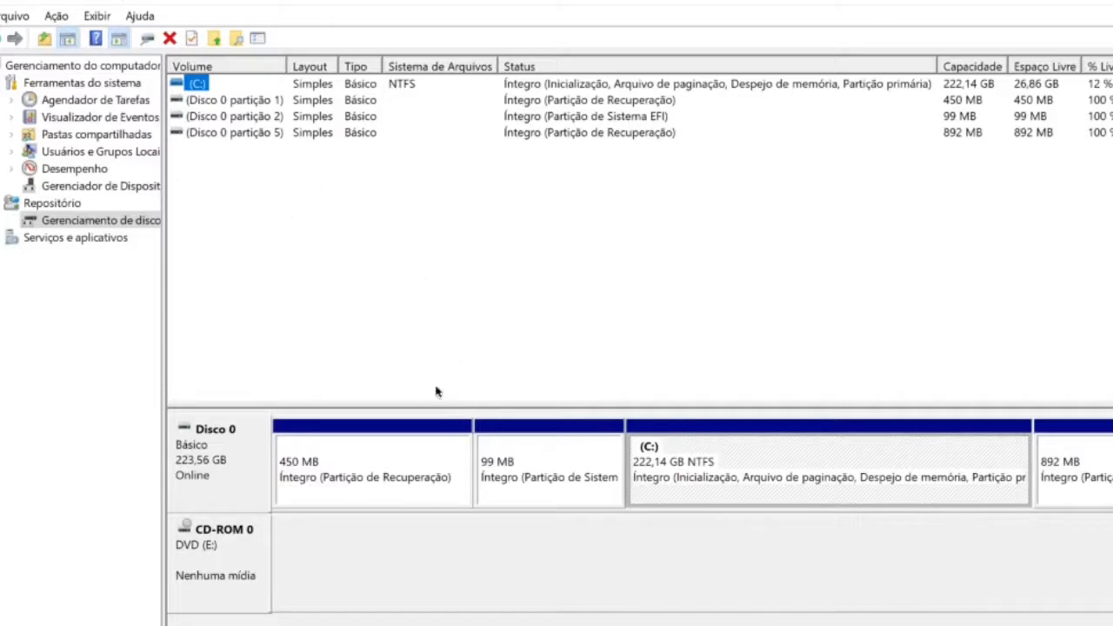
Shrink the C: volume by 5000 MB.
right_click(200, 91)
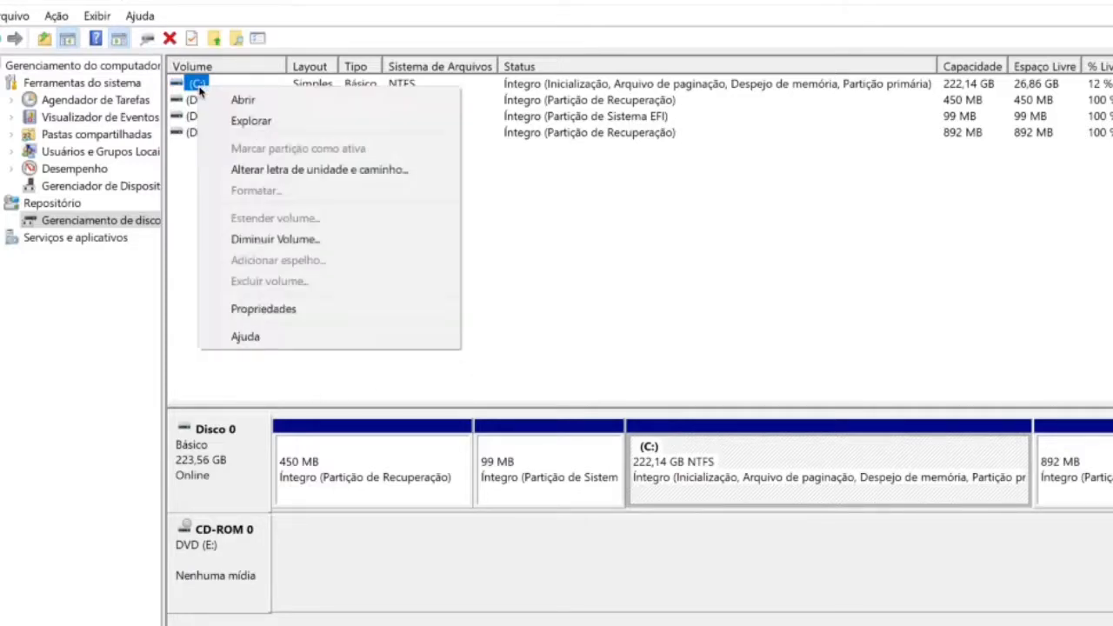
left_click(366, 246)
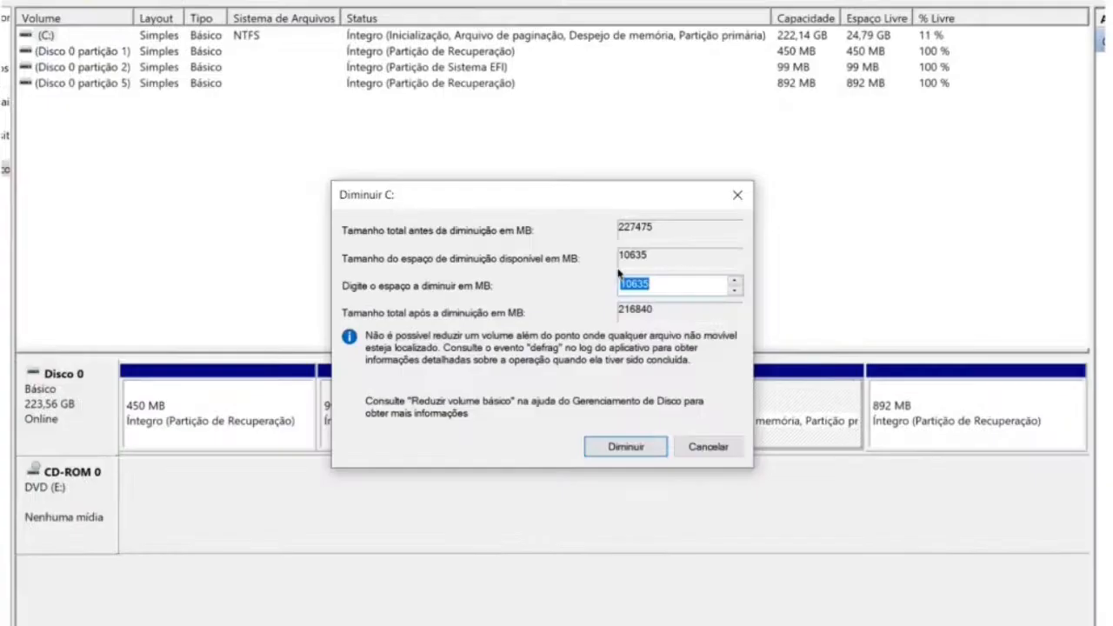
left_click_drag(540, 198, 544, 197)
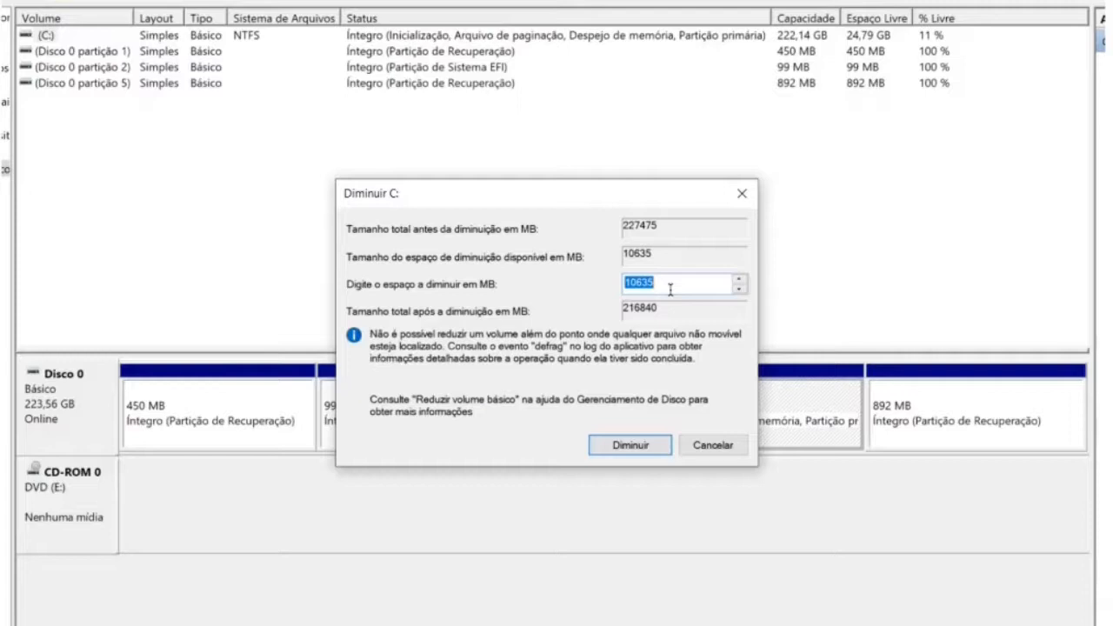
type("5000")
left_click(638, 453)
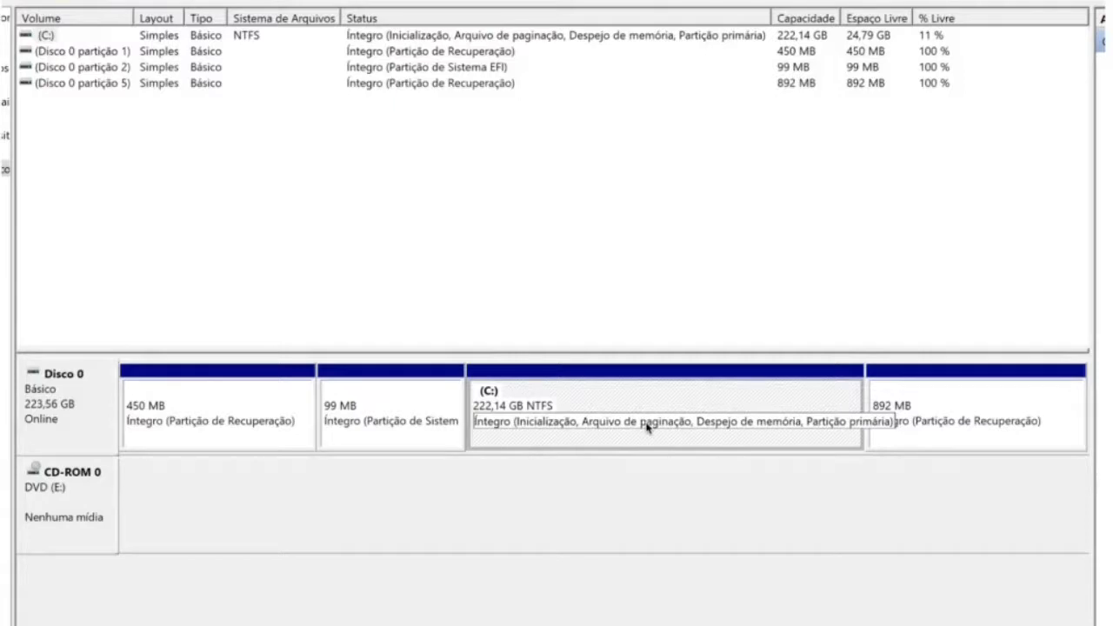
Create a 5000 MB simple volume in the unallocated space with drive letter D, NTFS, default allocation size, label Novo volume and quick format.
left_click(748, 422)
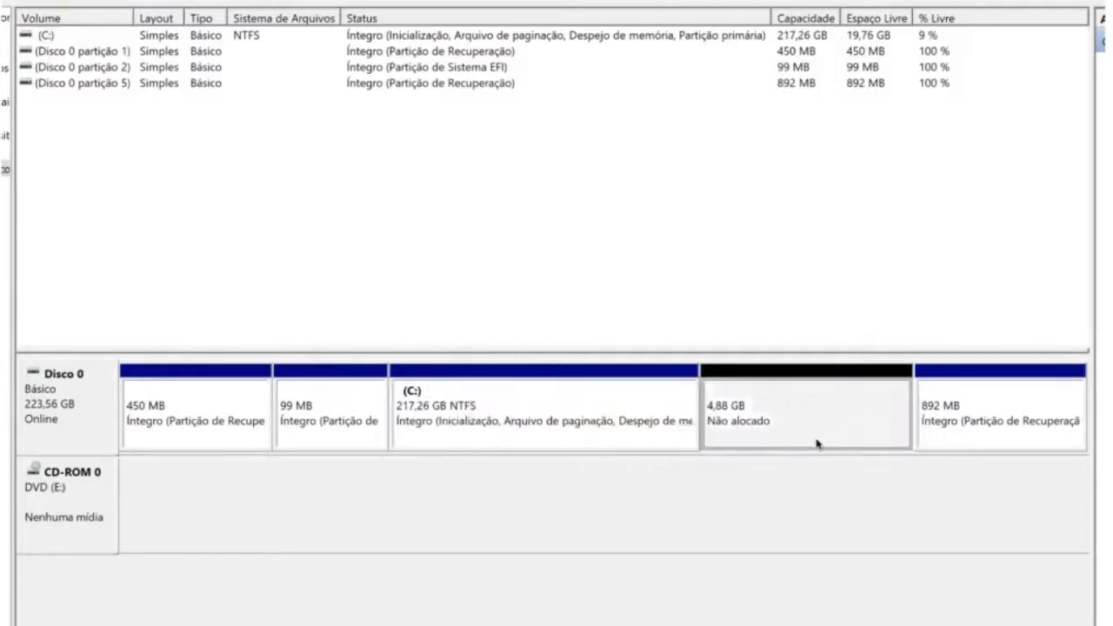
right_click(812, 424)
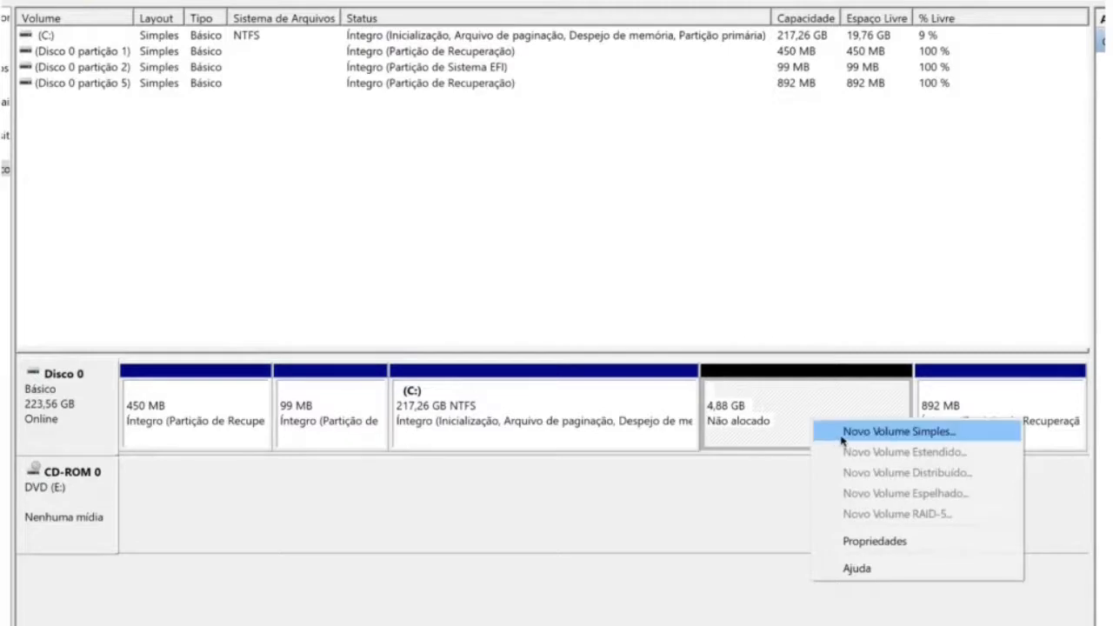
left_click(843, 432)
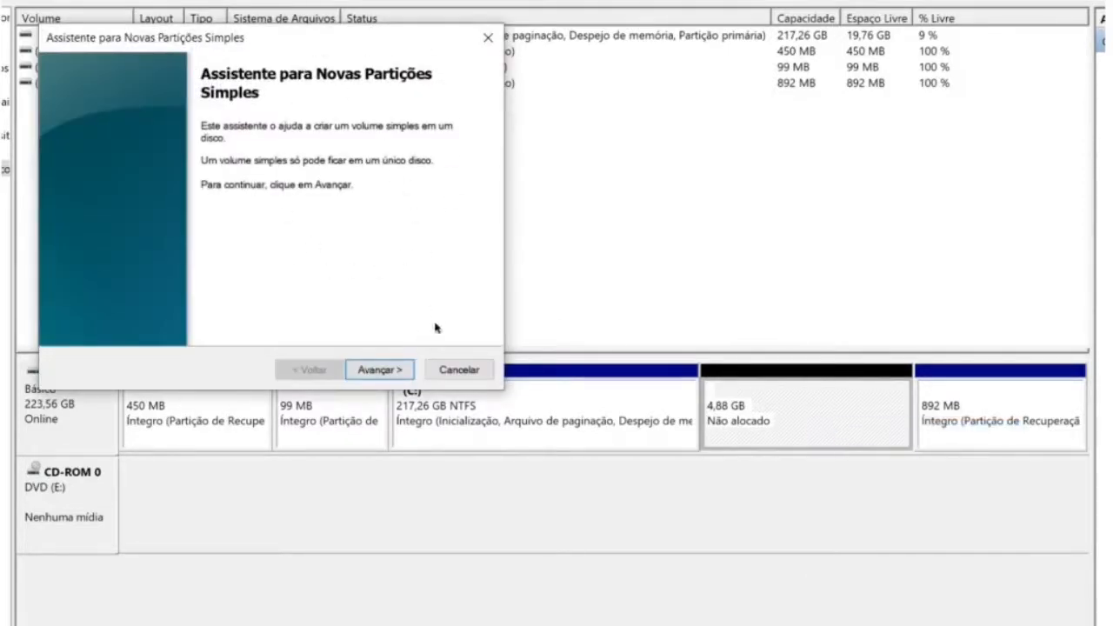
left_click(400, 370)
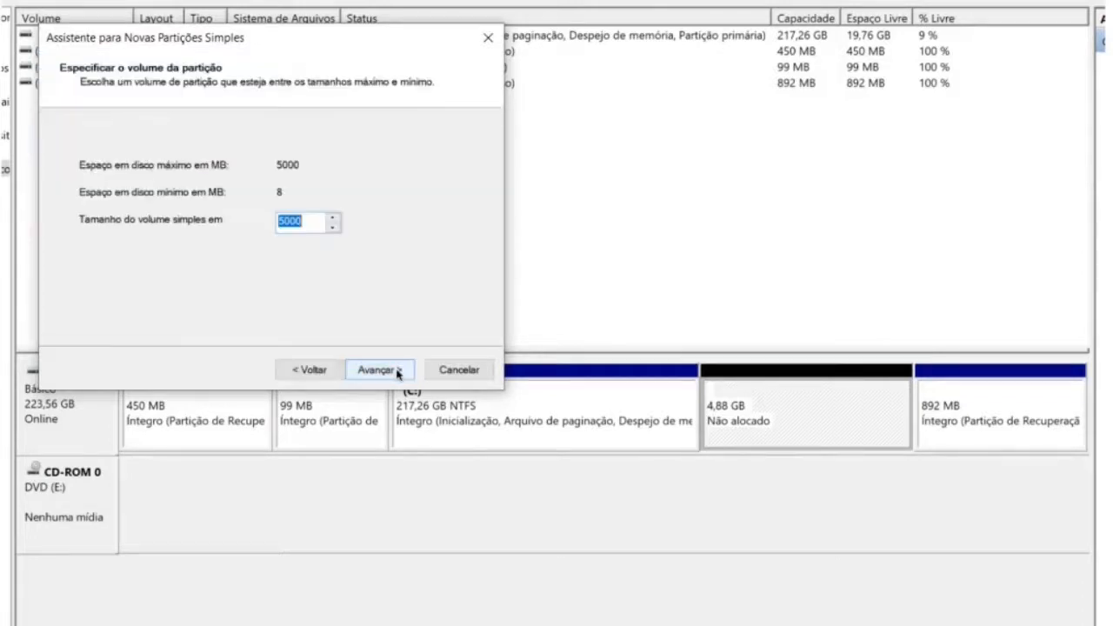
left_click(383, 372)
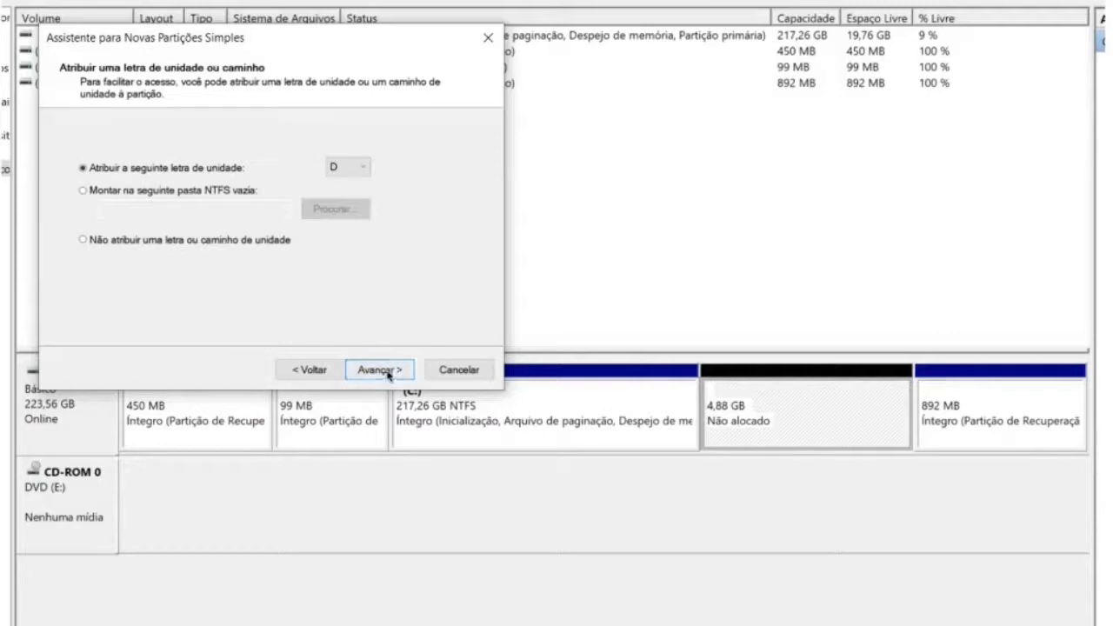
left_click(390, 369)
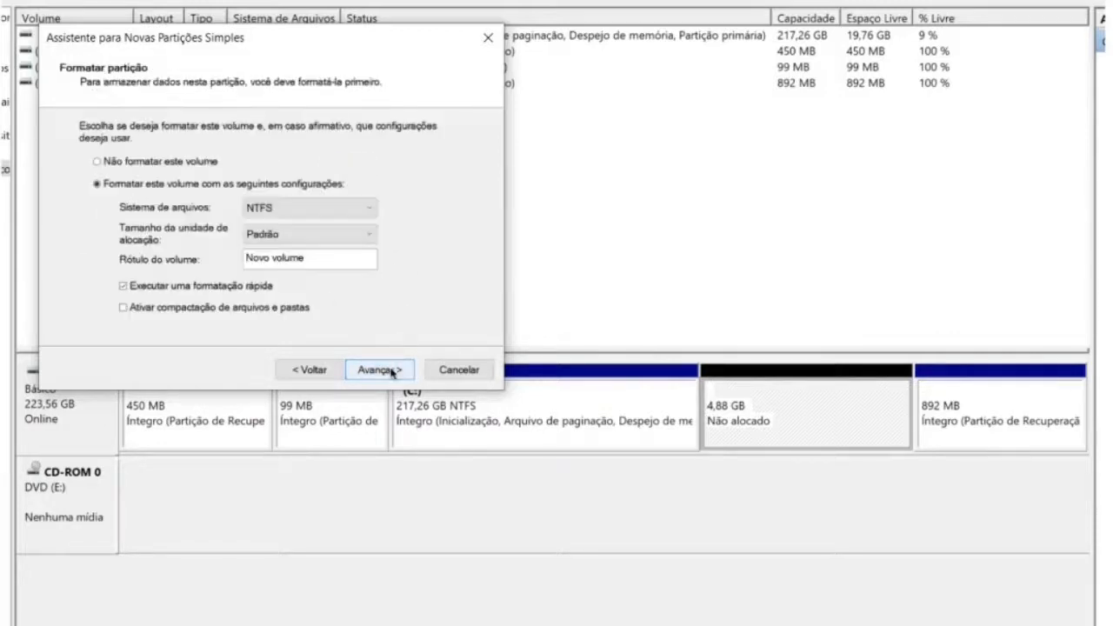
left_click(392, 372)
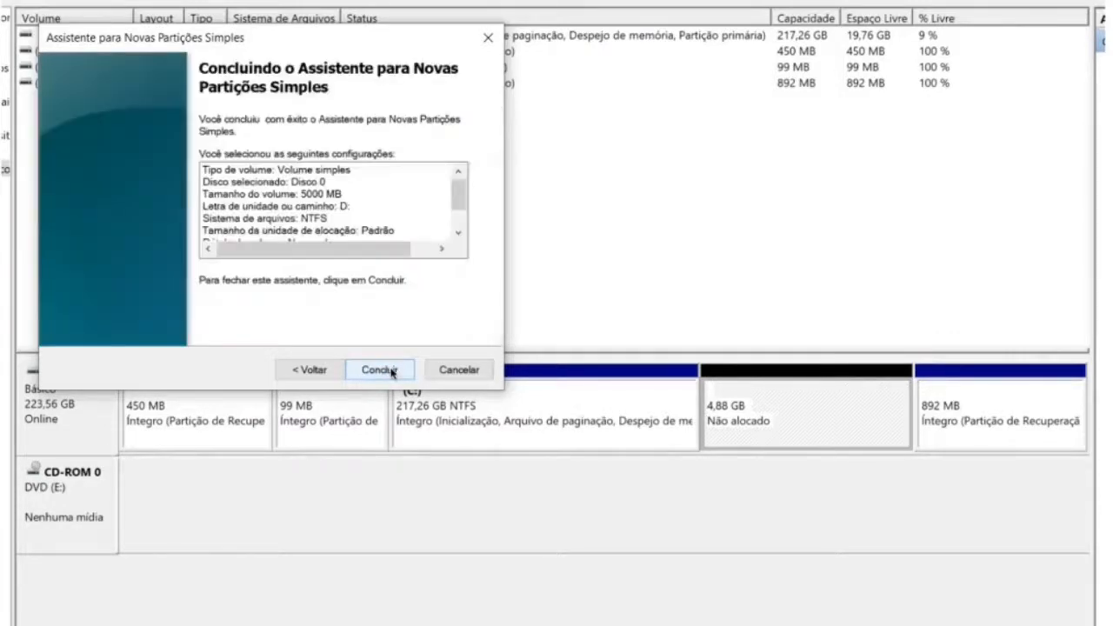
left_click(392, 371)
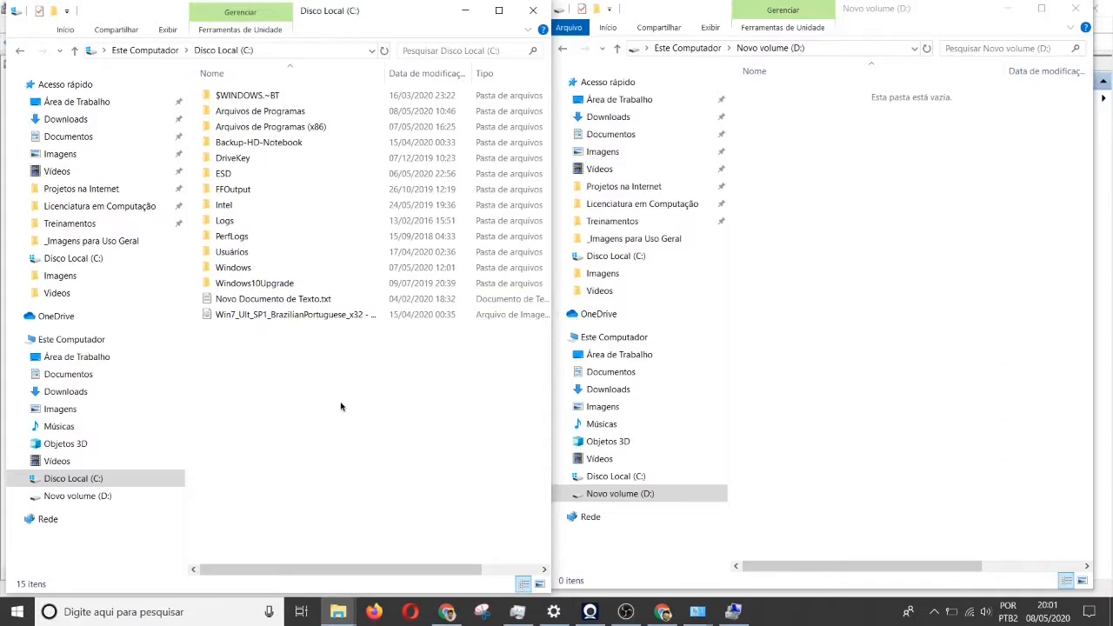
Open the user's profile folder inside Usuários on Disco Local (C:).
double_click(231, 252)
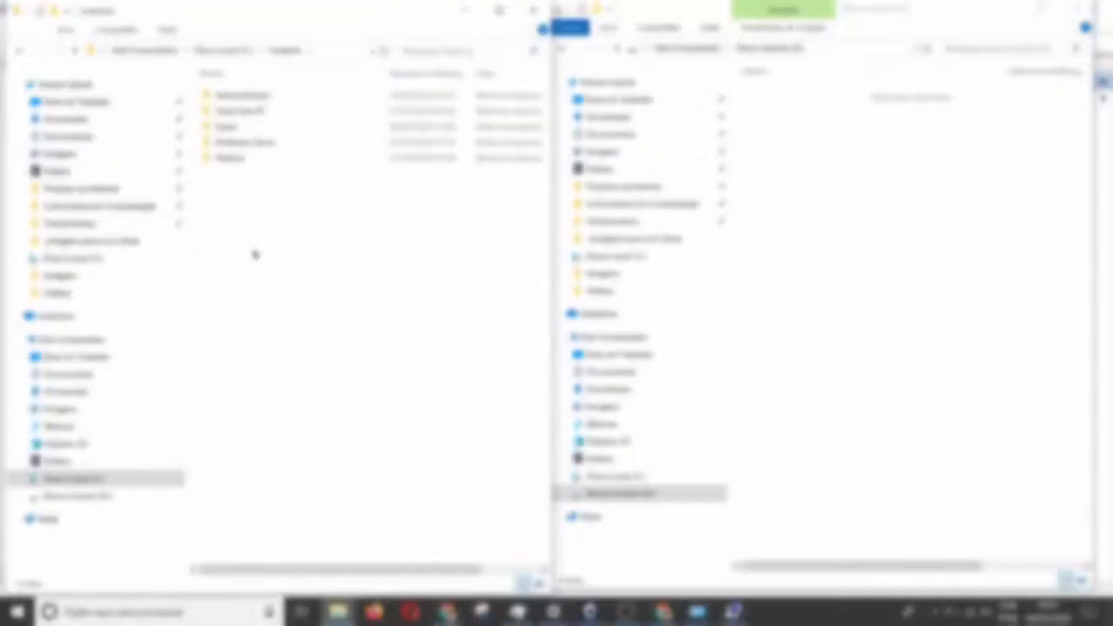
double_click(296, 145)
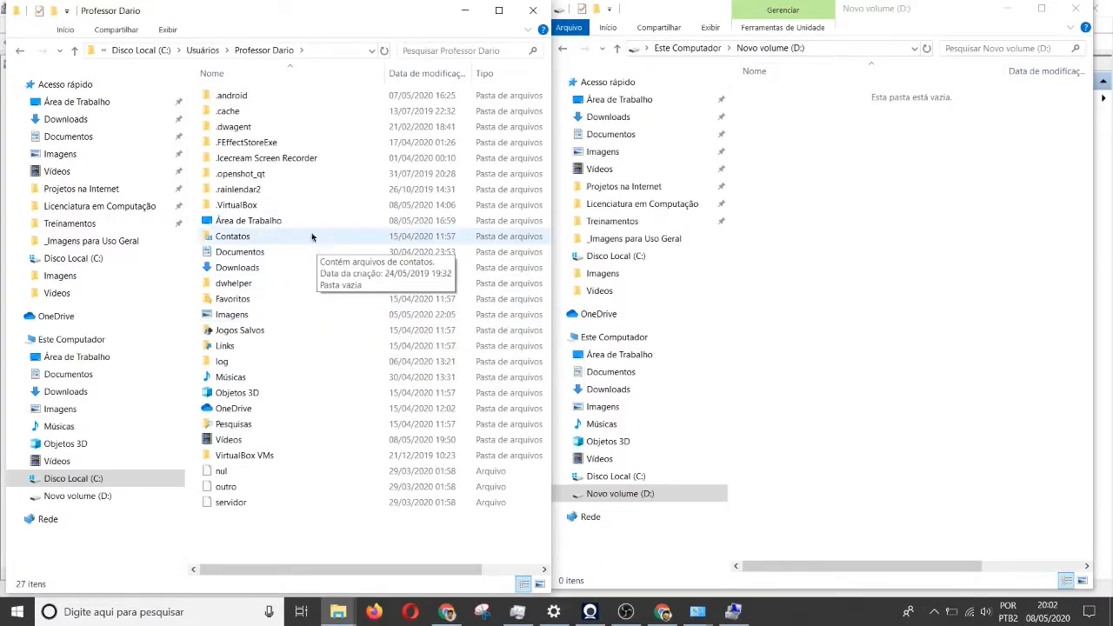
Copy the Área de Trabalho, Documentos, Downloads, Imagens, Músicas and Vídeos folders from the user profile, and dismiss the paste options on Novo volume (D:).
left_click(277, 223)
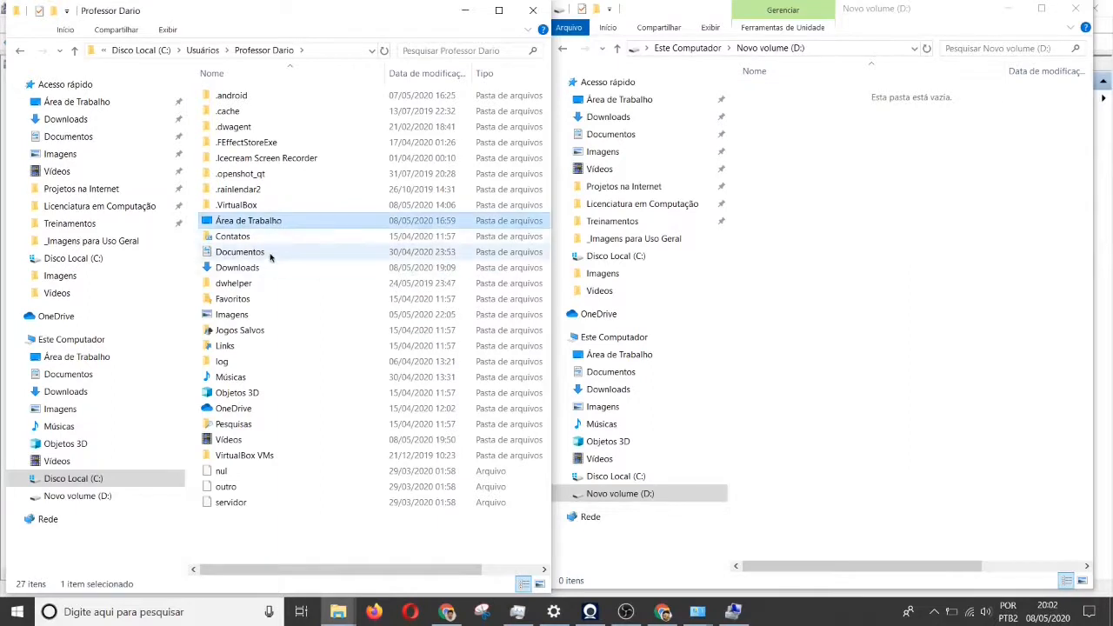
left_click(272, 258)
left_click(273, 267)
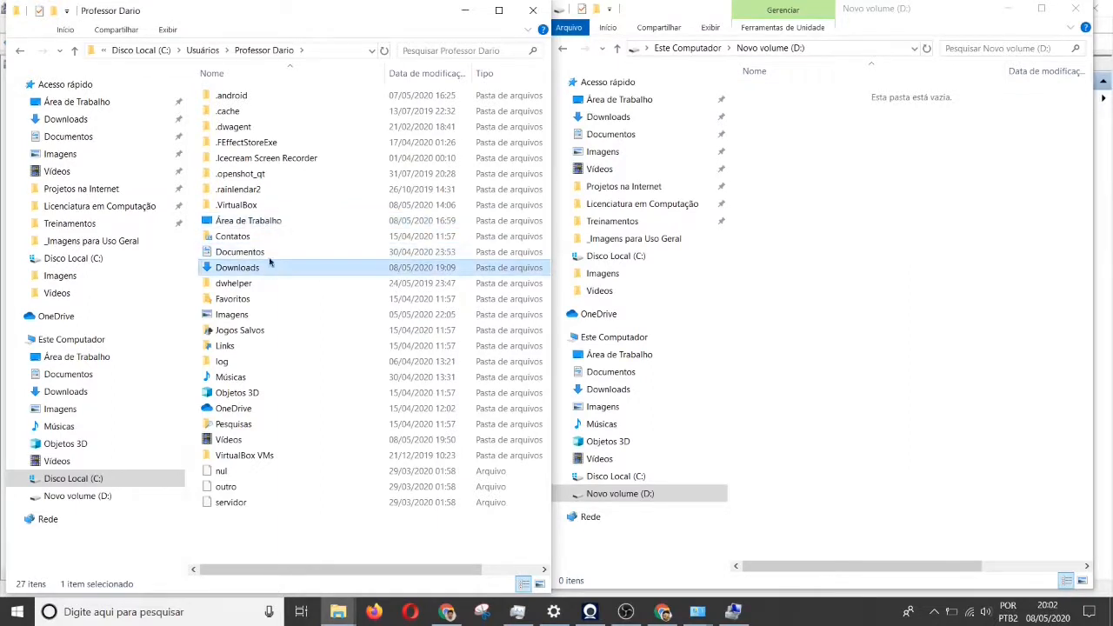
left_click(275, 223)
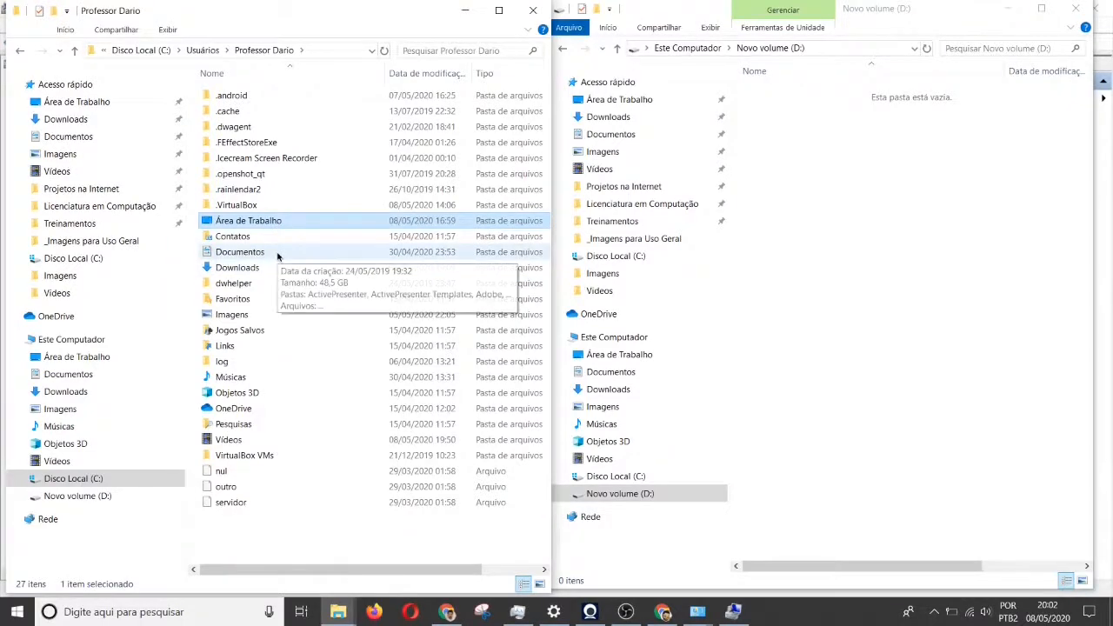
left_click(278, 254, "ctrl")
left_click(283, 269, "ctrl")
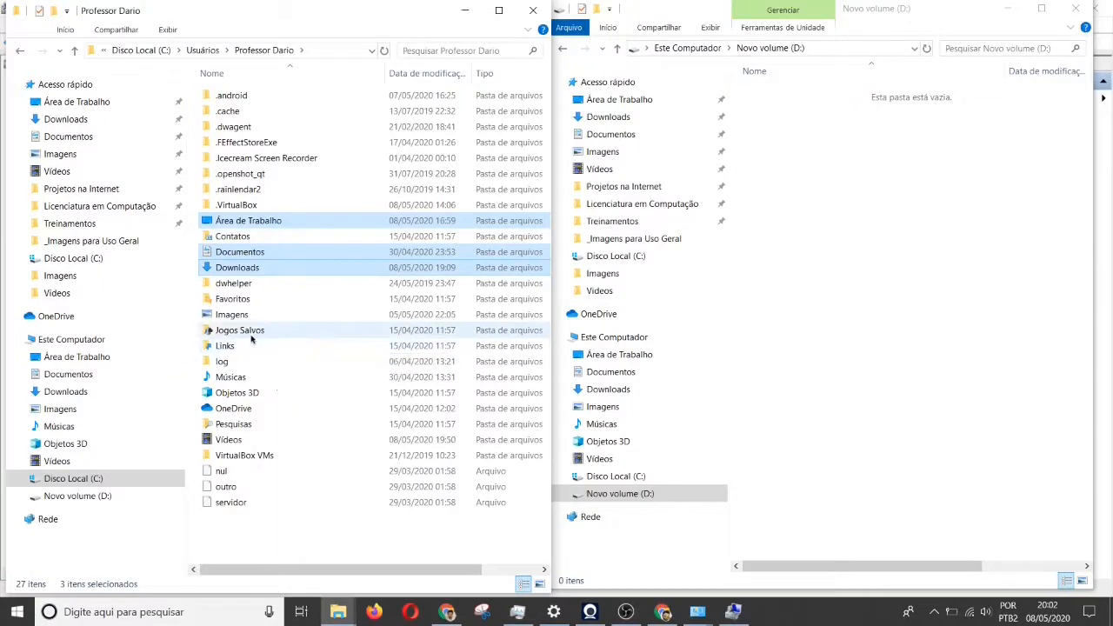
left_click(261, 316, "ctrl")
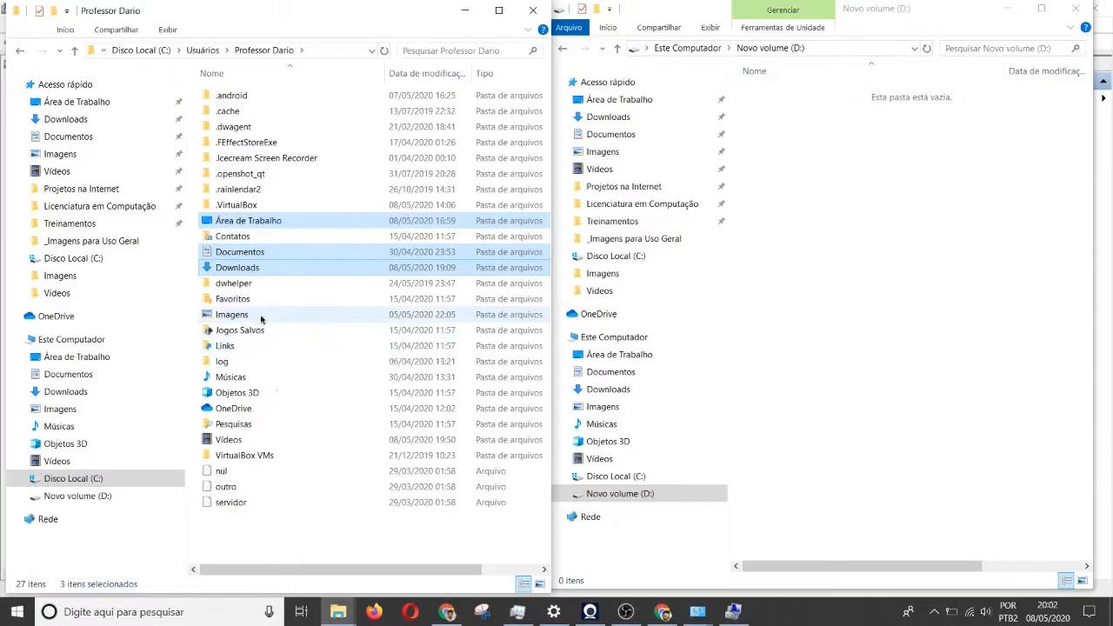
left_click(261, 379, "ctrl")
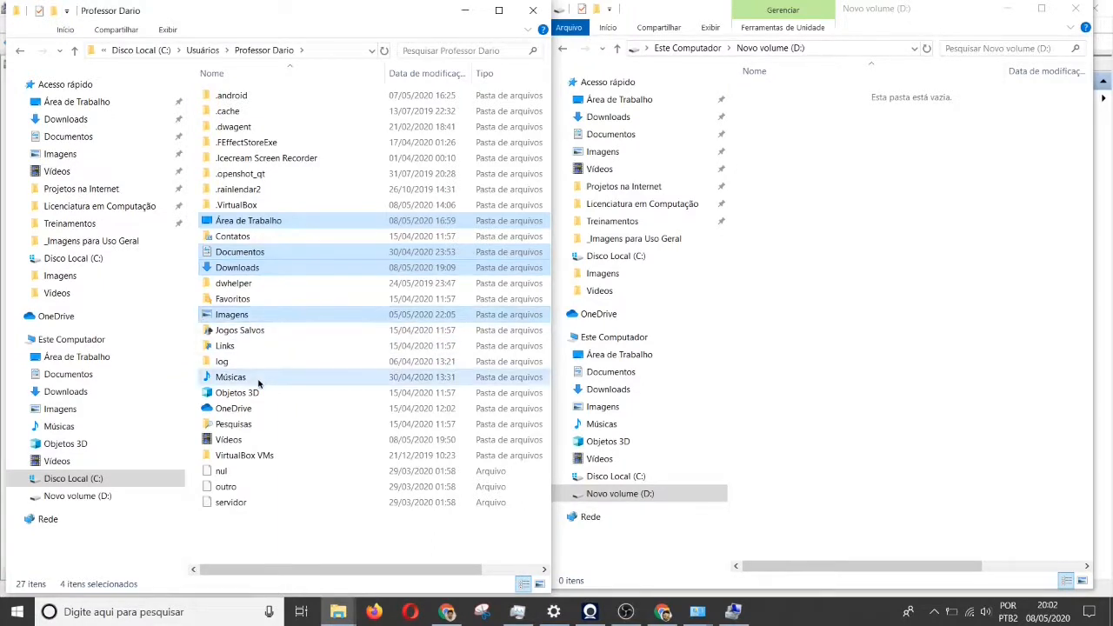
left_click(269, 444, "ctrl")
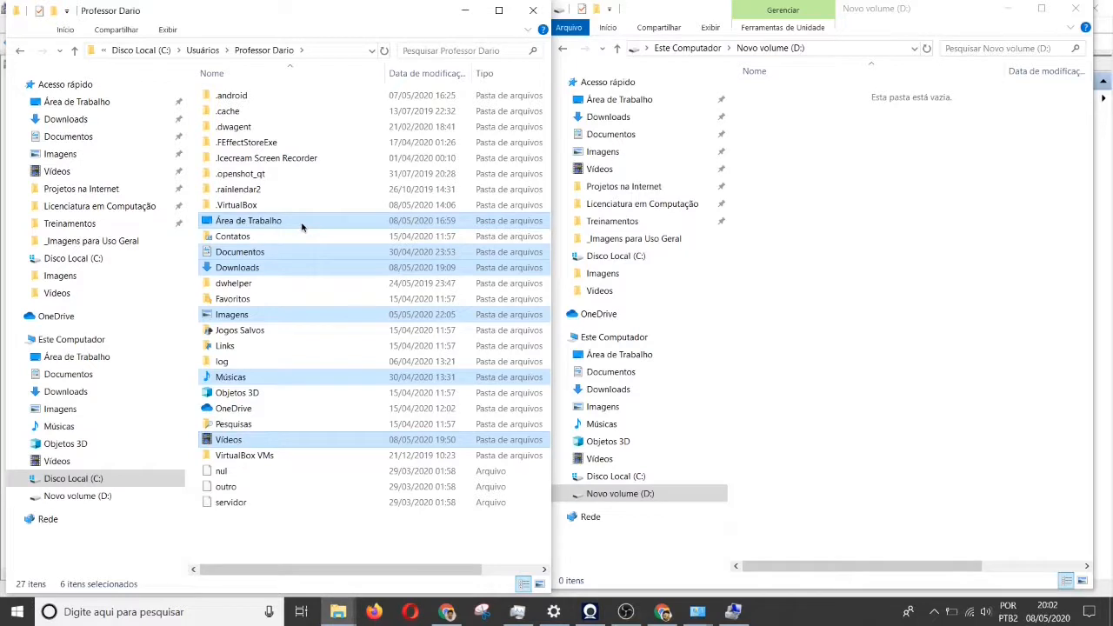
mouse_move(302, 225)
left_mouse_down()
mouse_move(785, 217)
mouse_move(300, 224)
left_mouse_up()
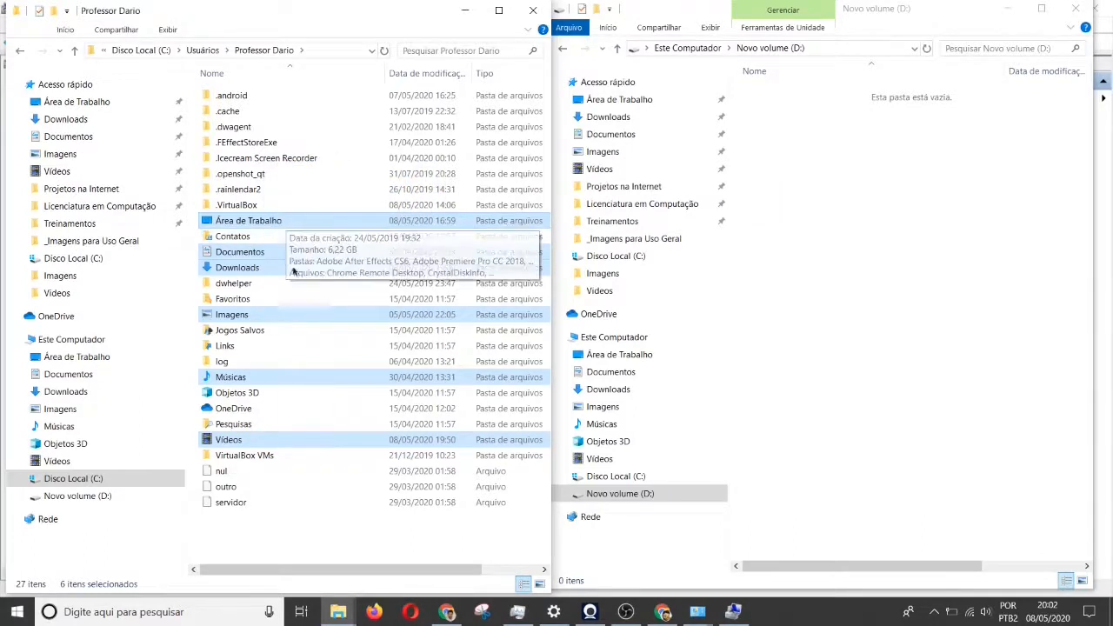
right_click(295, 226)
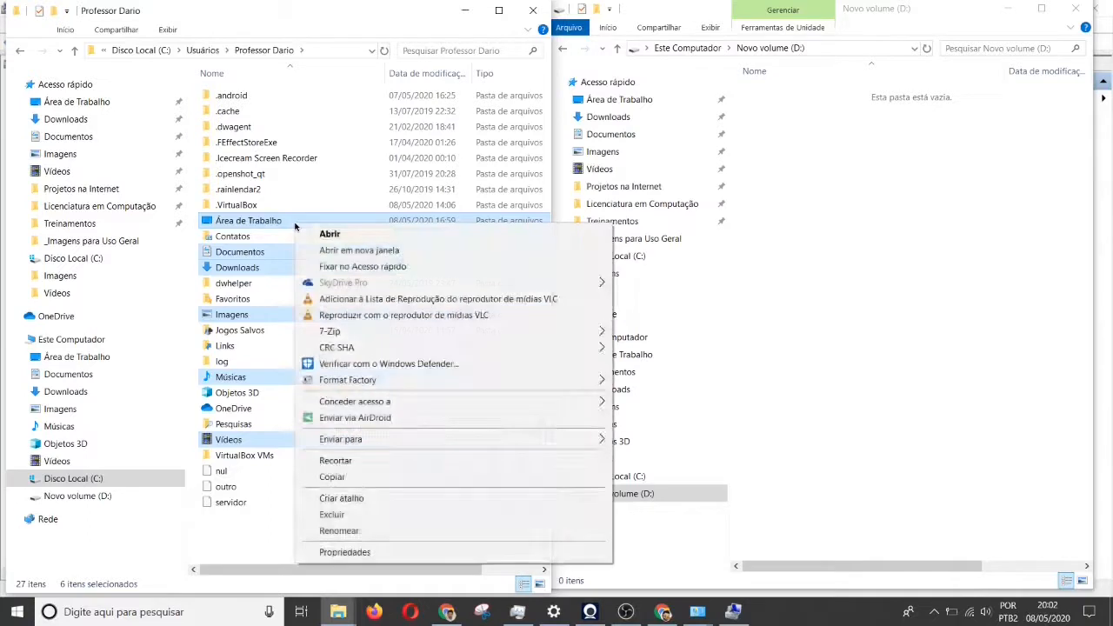
left_click(345, 478)
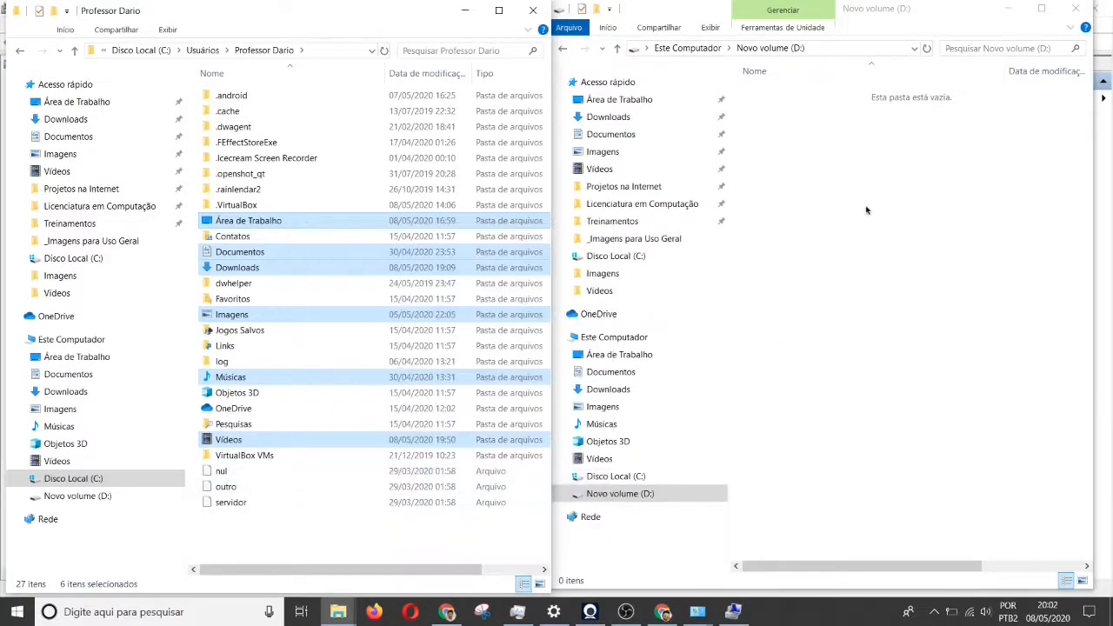
right_click(841, 168)
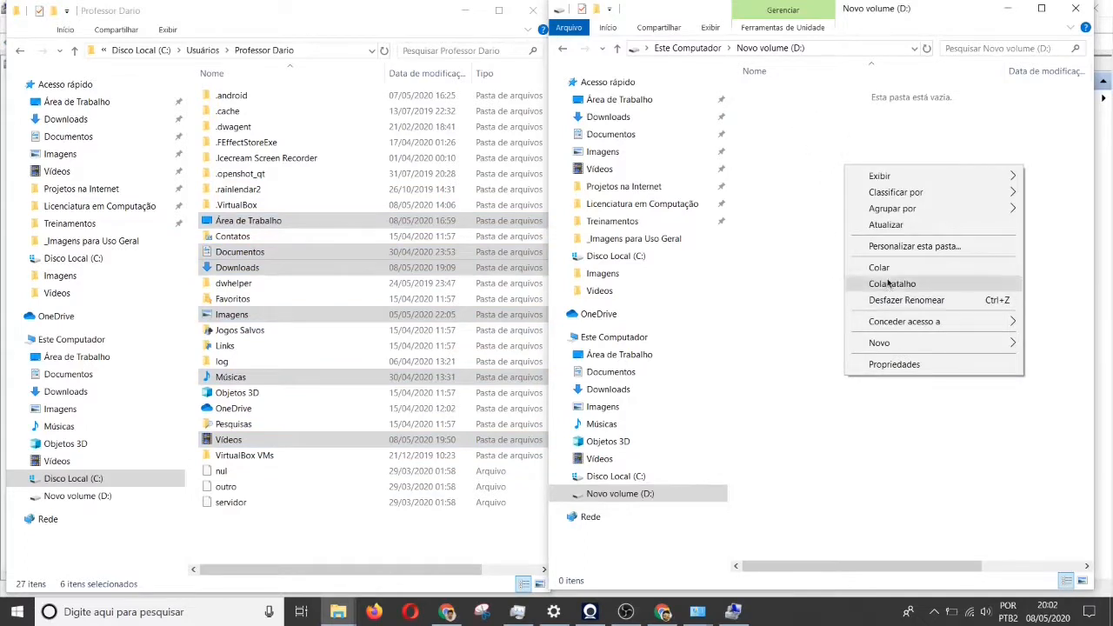
left_click(812, 280)
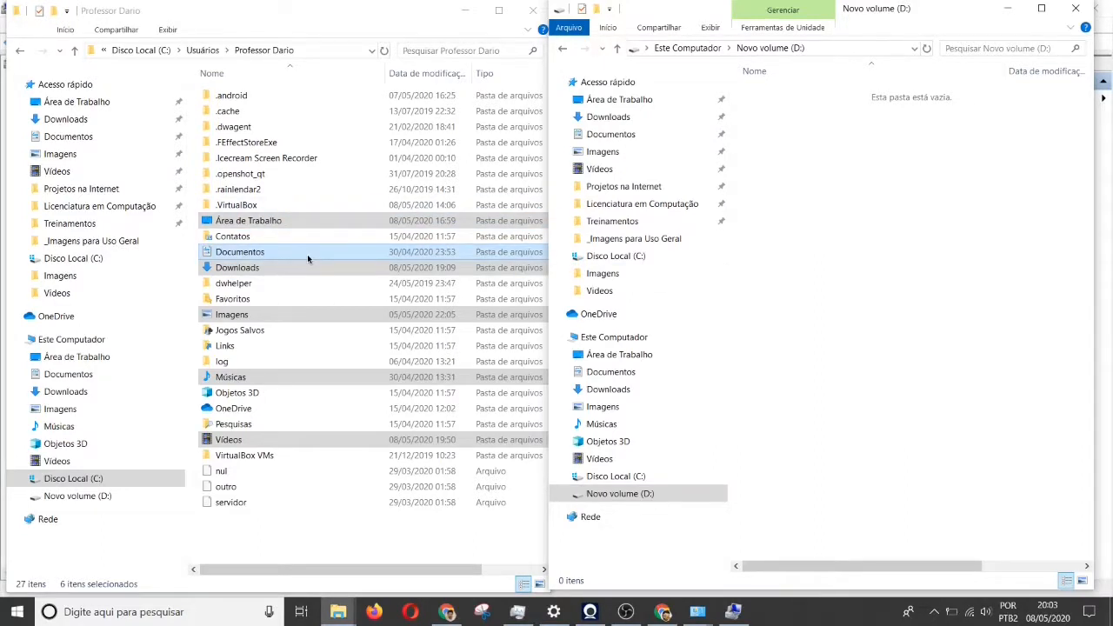
Copy the .cache folder from the user profile into Novo volume (D:).
left_click(278, 119)
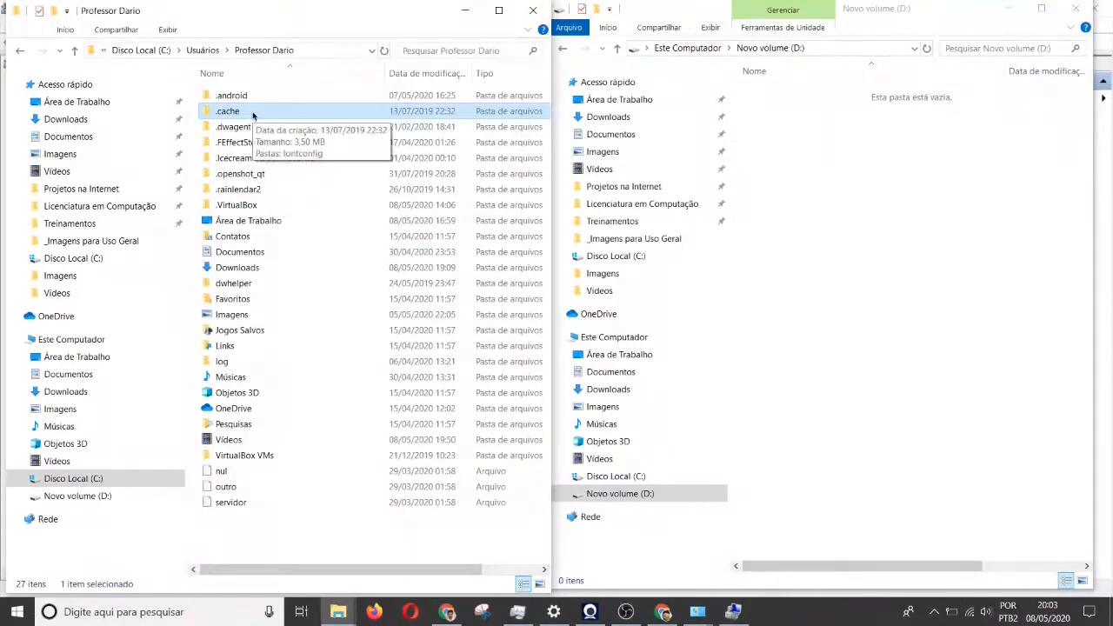
left_click(822, 162)
right_click(824, 162)
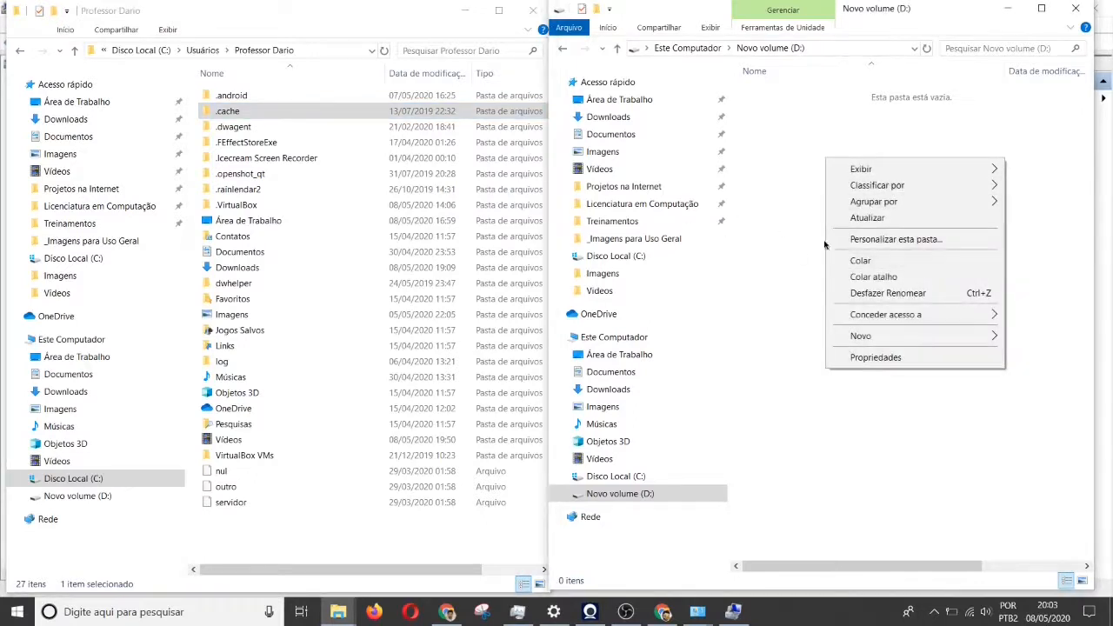
left_click(865, 260)
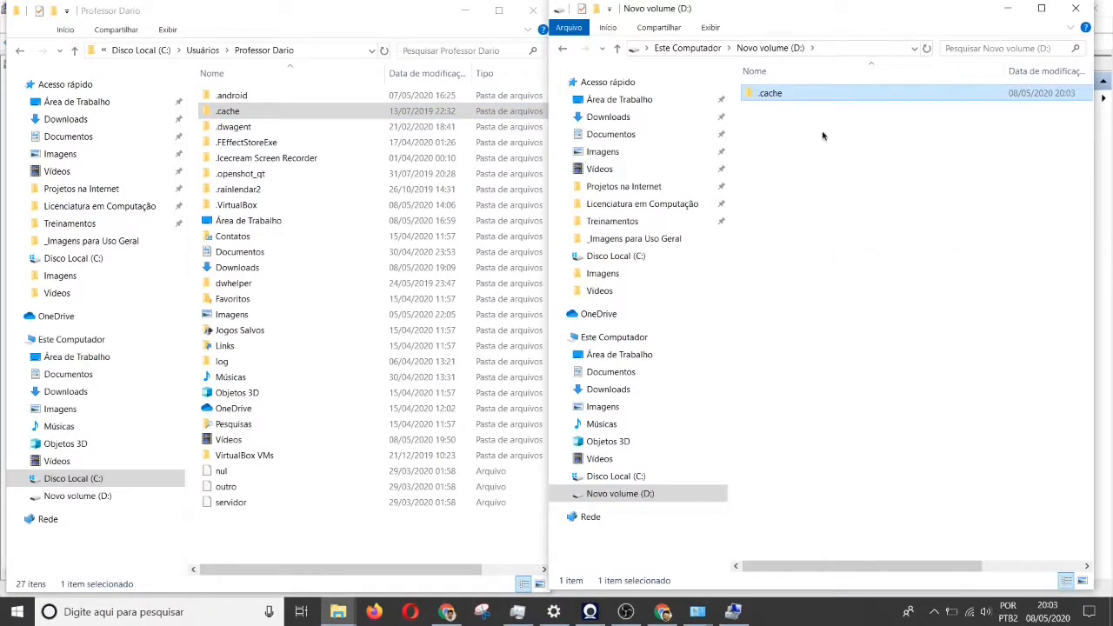
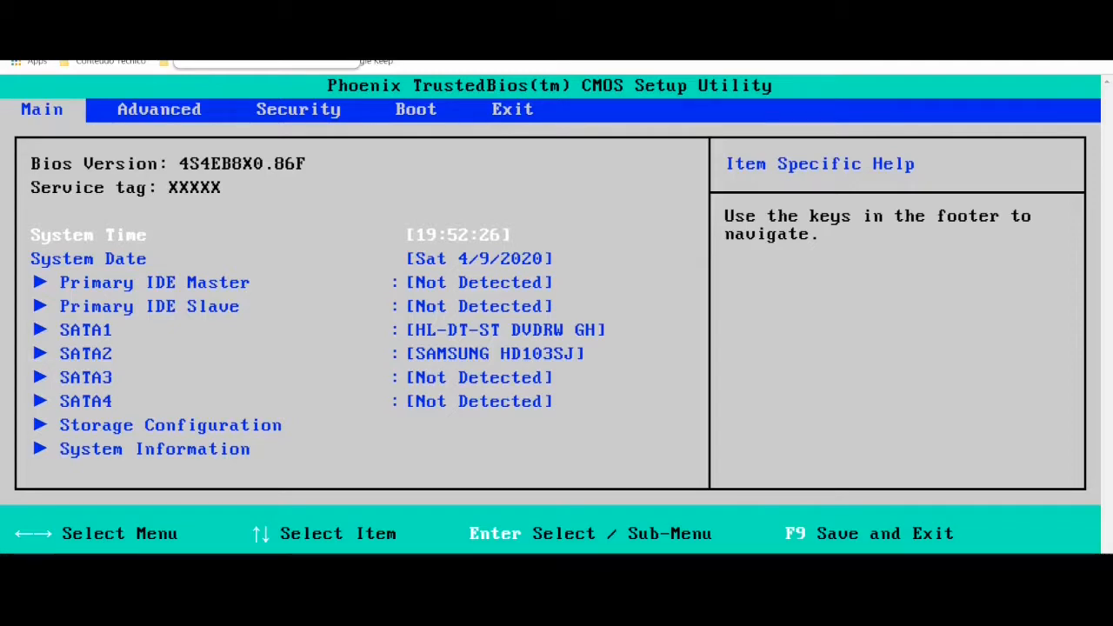
Review the Advanced and Security settings in the BIOS setup utility and show the boot priority order.
key("Right")
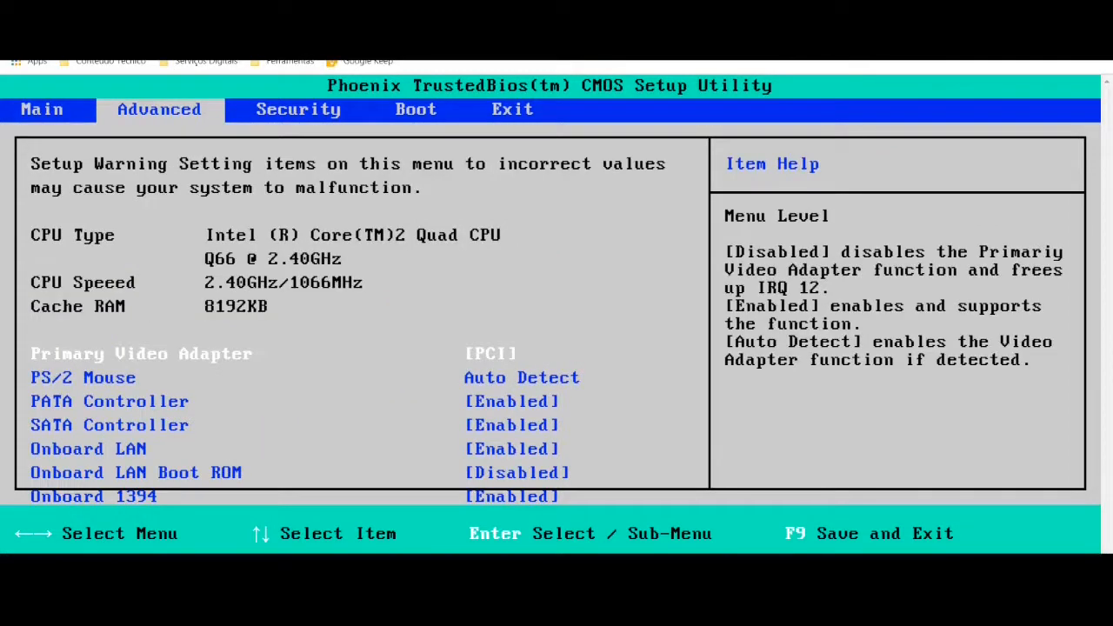
key("Left")
key("Right")
key("Right")
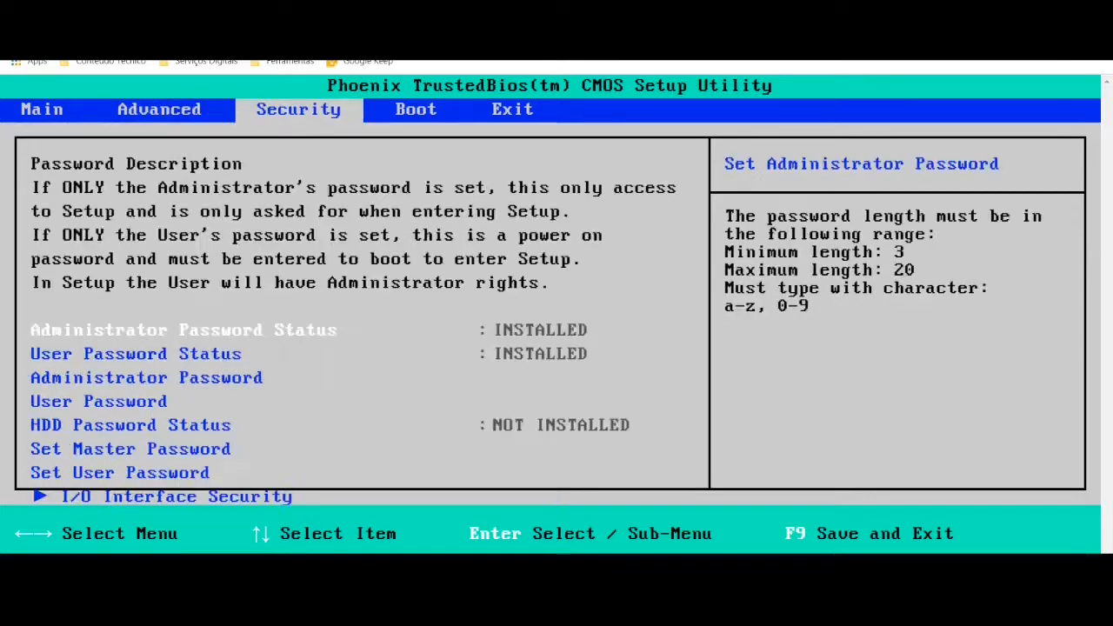
key("Right")
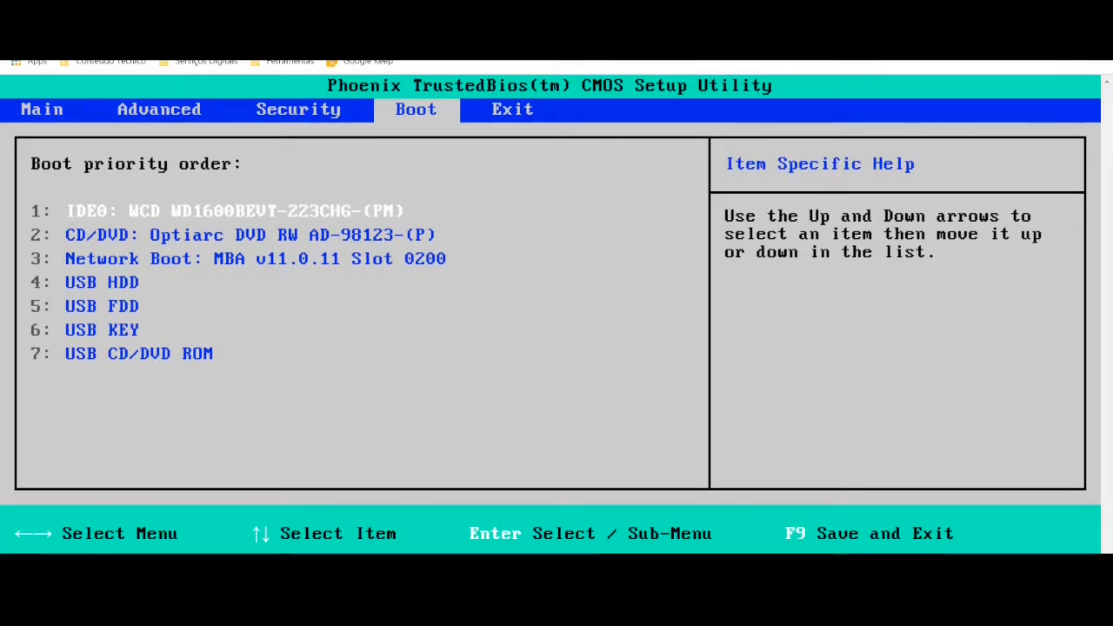
Examine the boot priority list entries from the IDE0 hard disk down to USB HDD without reordering them.
key("Down")
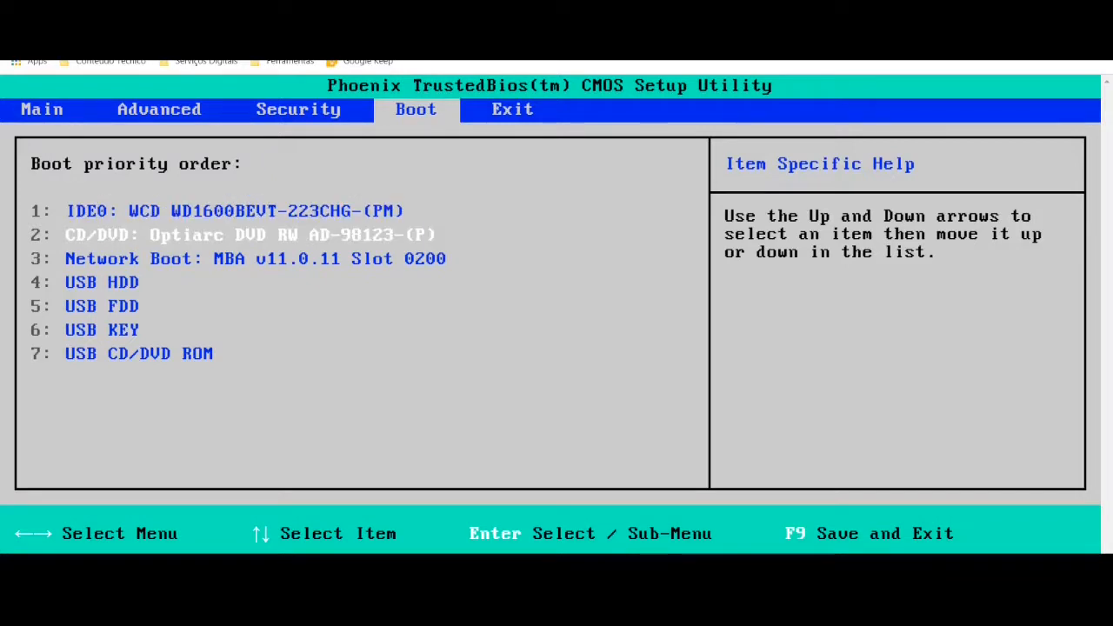
key("Down")
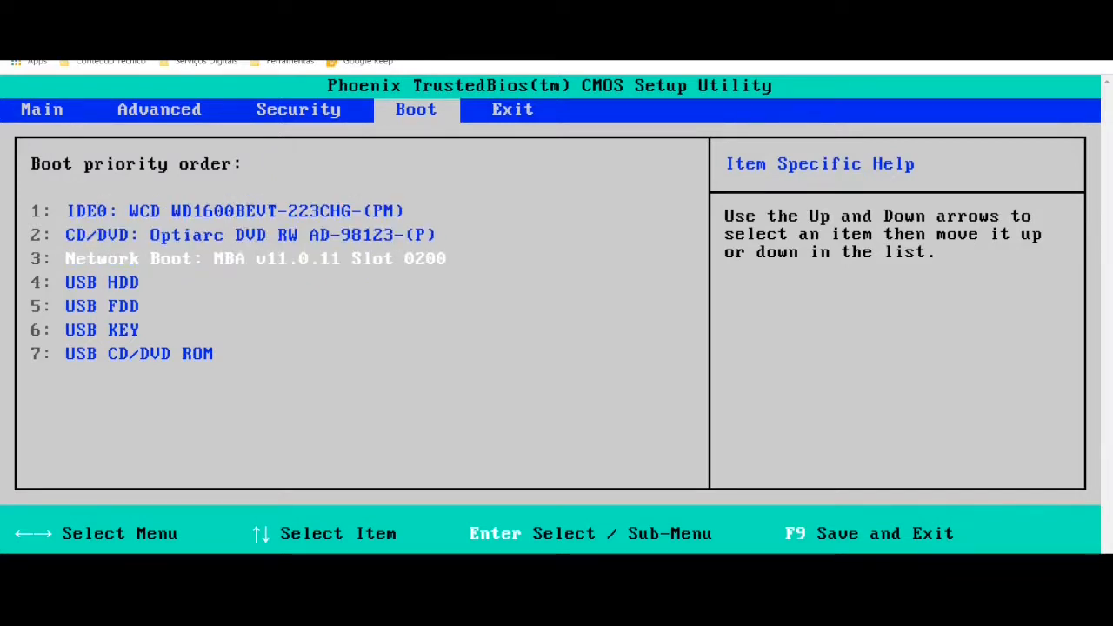
key("Up")
key("Up")
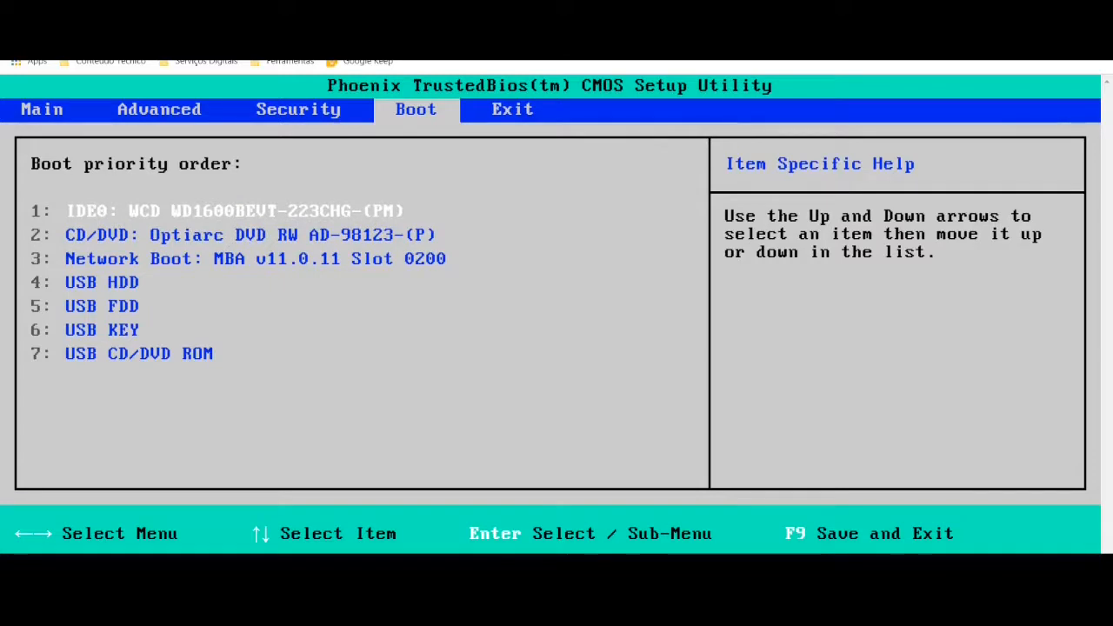
key("Down")
key("Down")
key("Down")
key("Up")
key("Up")
key("Up")
key("Down")
key("Down")
key("Down")
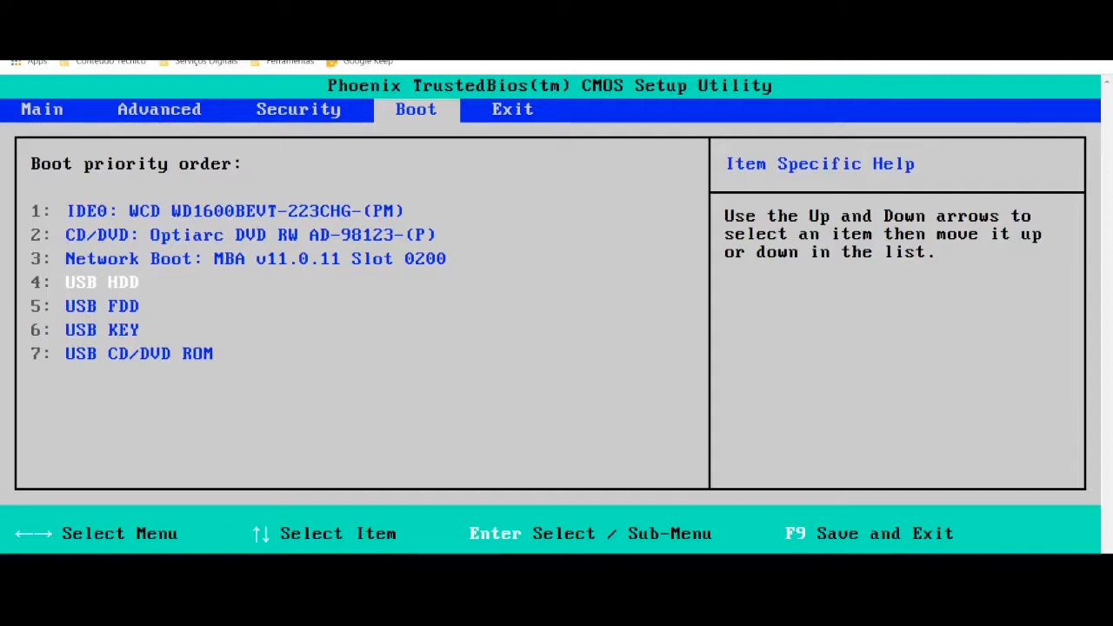
key("Right")
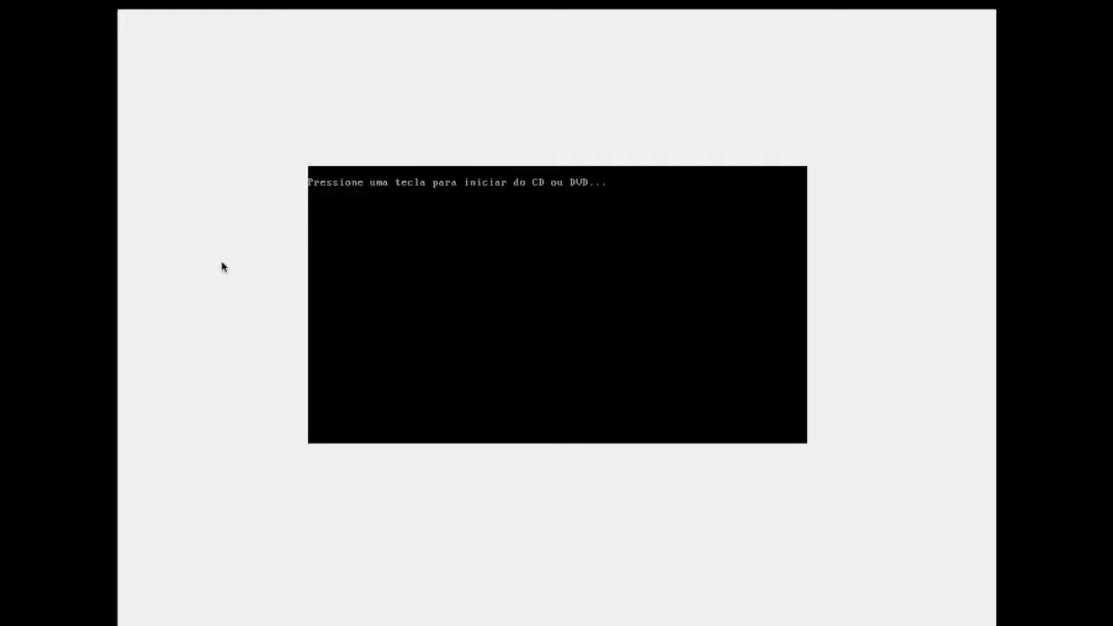
Boot the Windows 7 installer from the CD or DVD and set the keyboard layout to Português (Brasil - ABNT2).
key("Return")
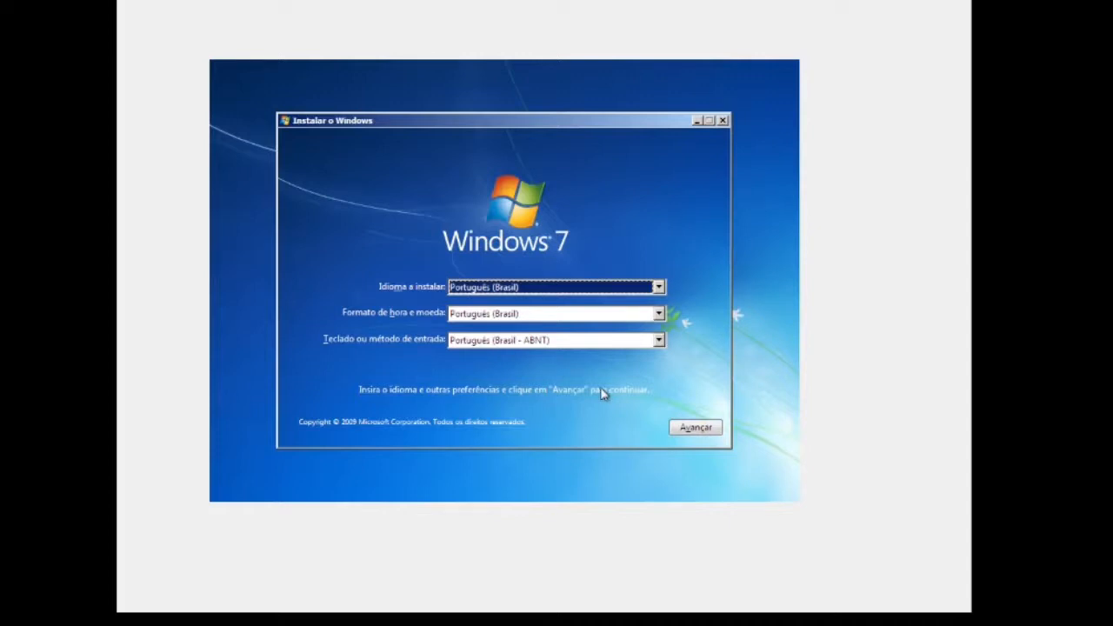
left_click(586, 342)
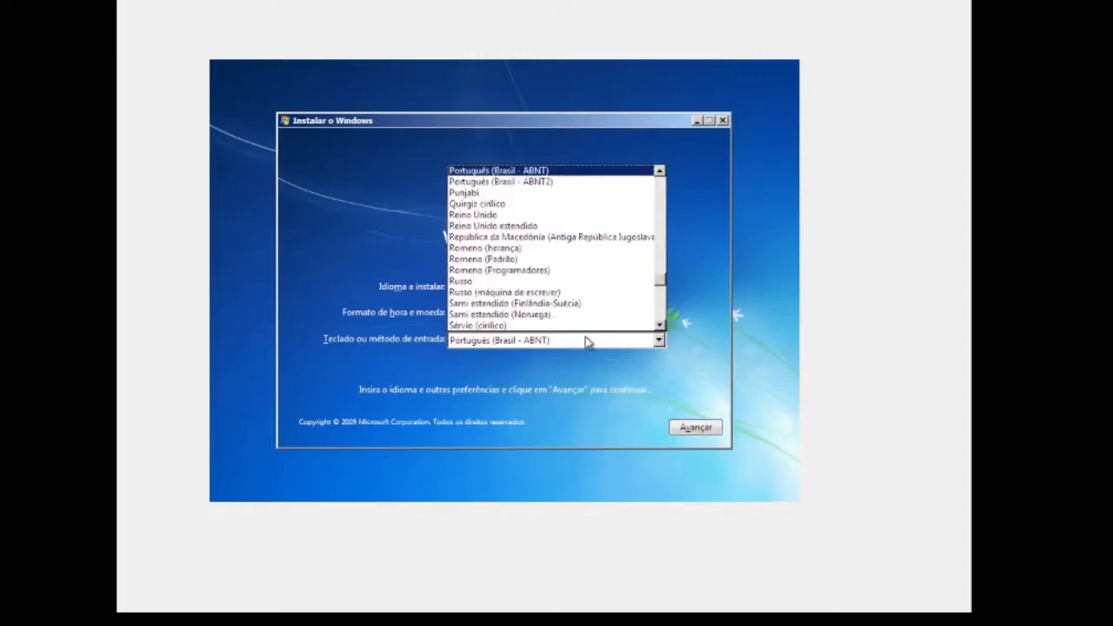
left_click(542, 182)
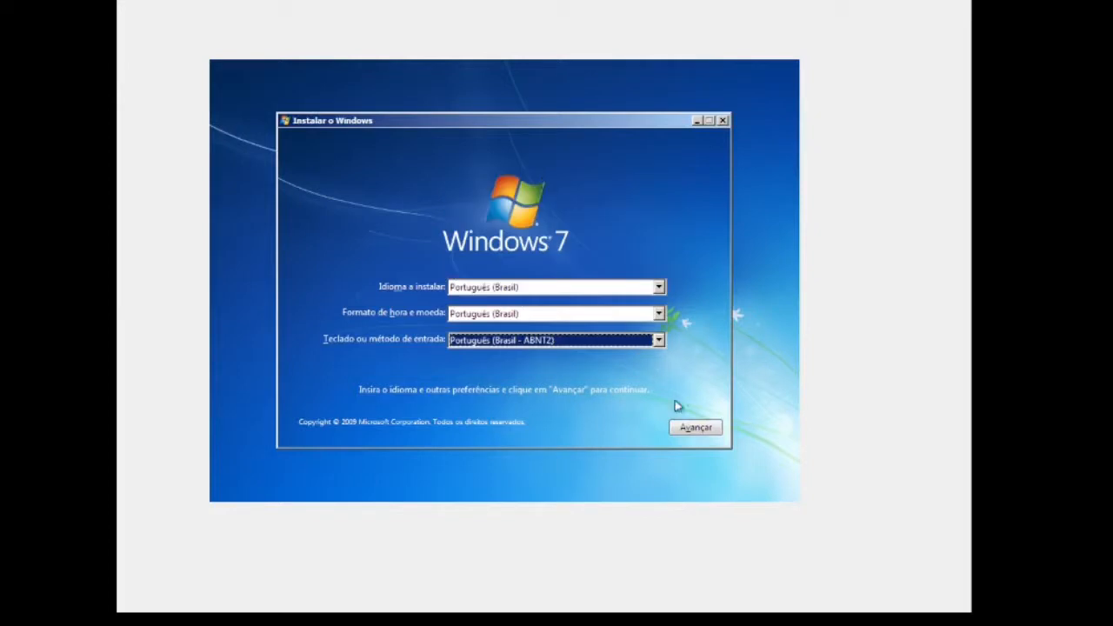
left_click(687, 427)
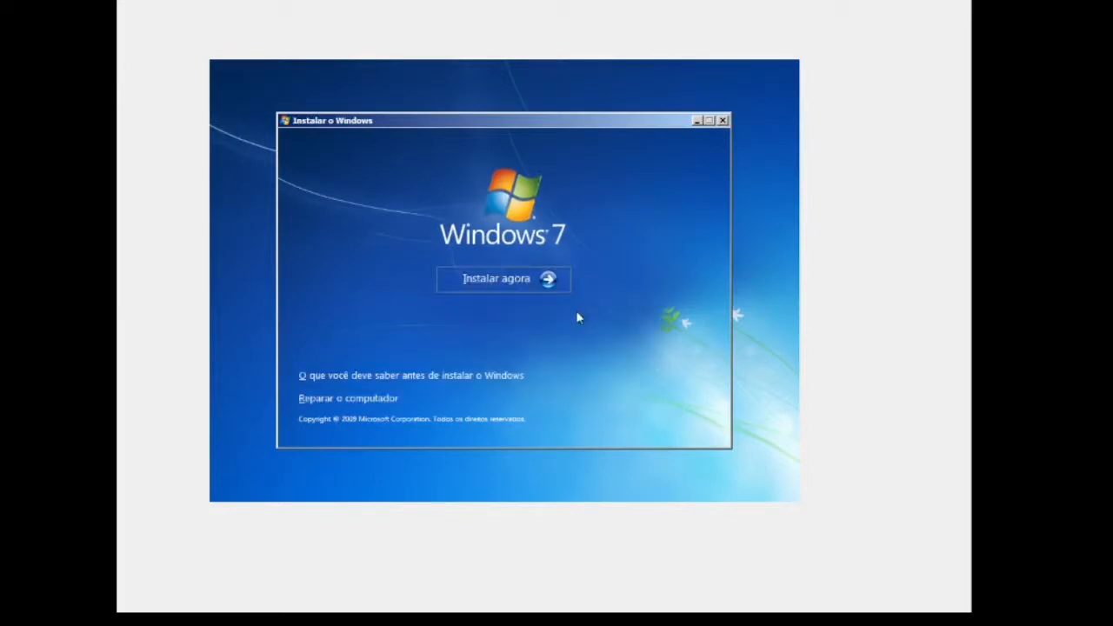
Start the Windows 7 installation, accept the license terms and choose the Personalizada (avançada) installation type.
left_click(540, 288)
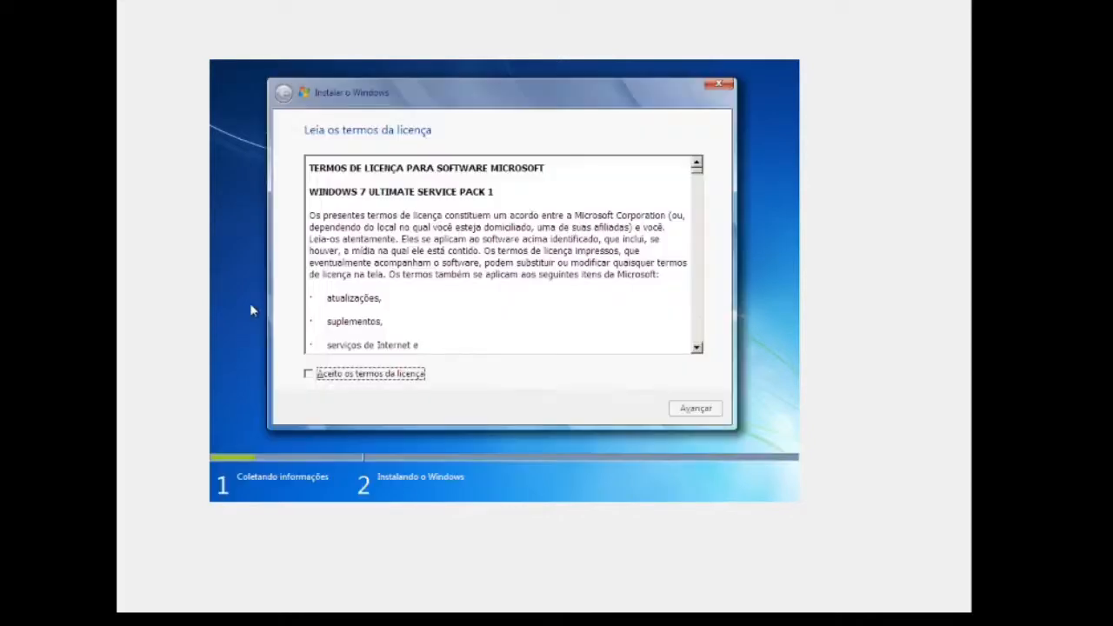
left_click(357, 376)
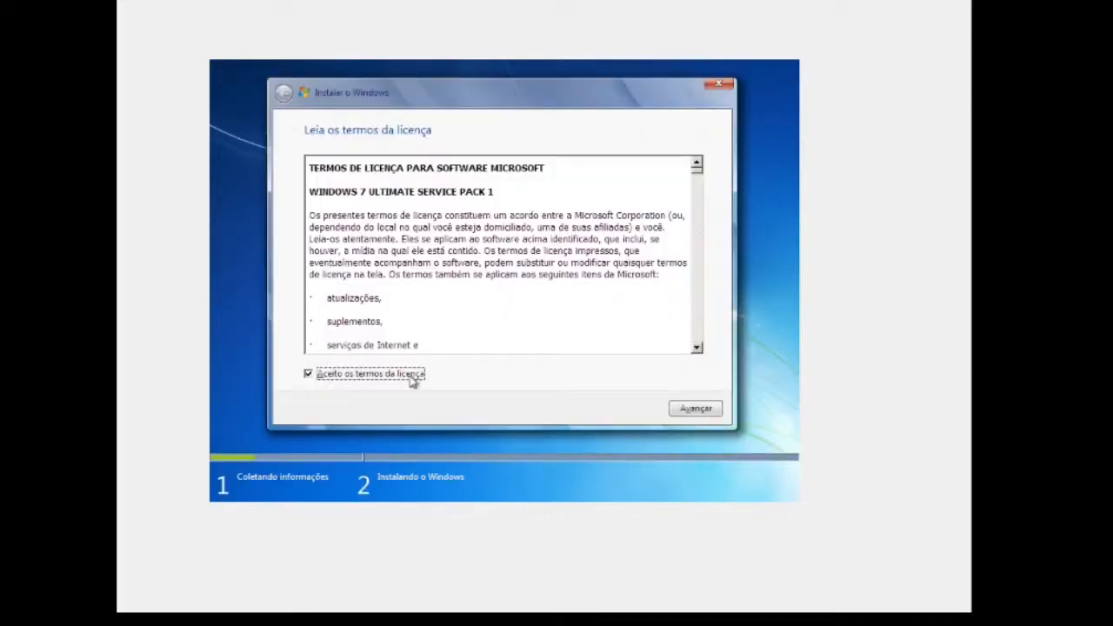
left_click(709, 413)
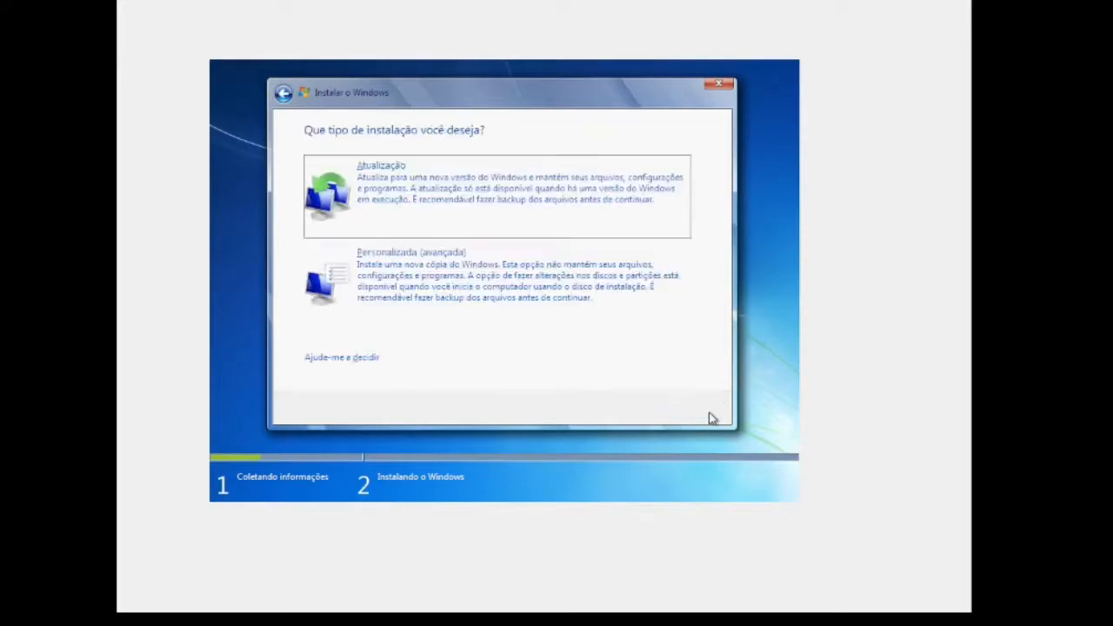
left_click(483, 295)
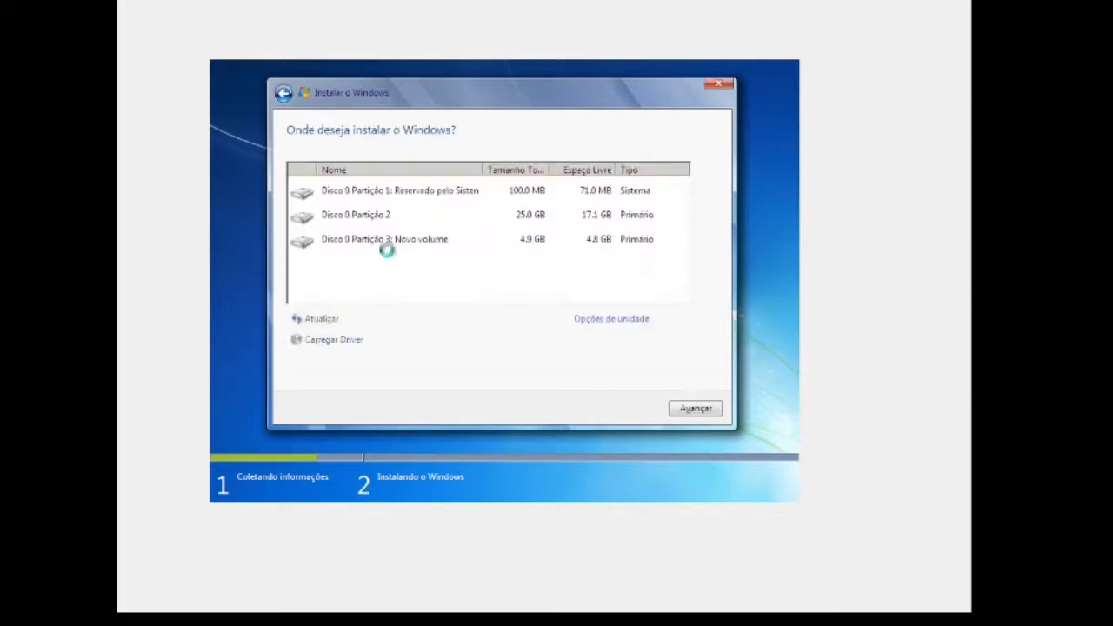
Select Disco 0 Partição 2 as the partition for installing Windows.
left_click(390, 213)
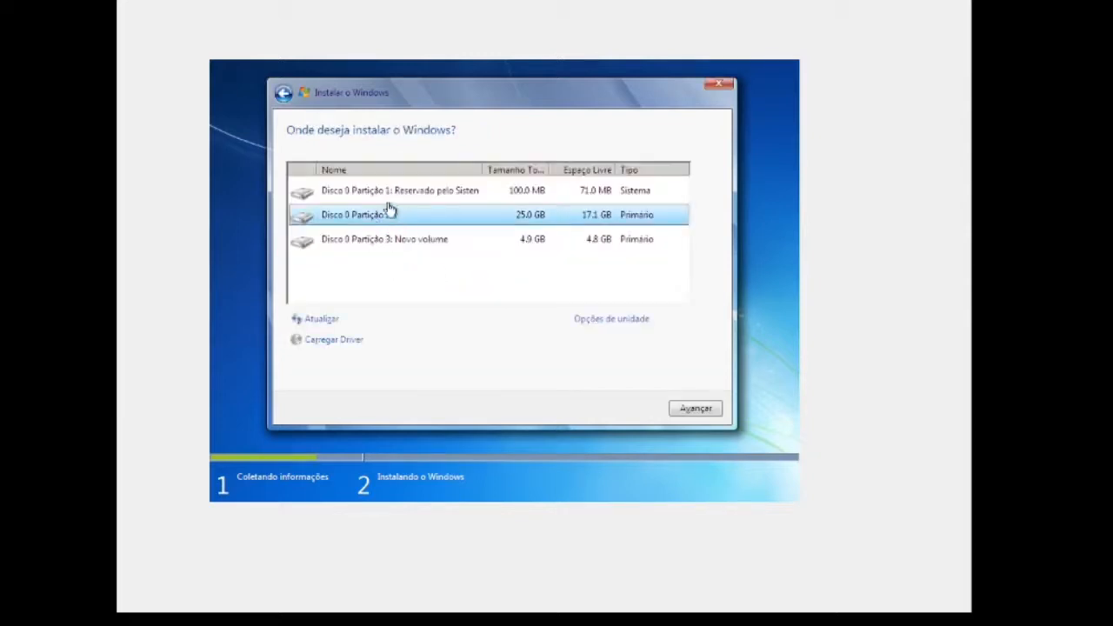
left_click(409, 252)
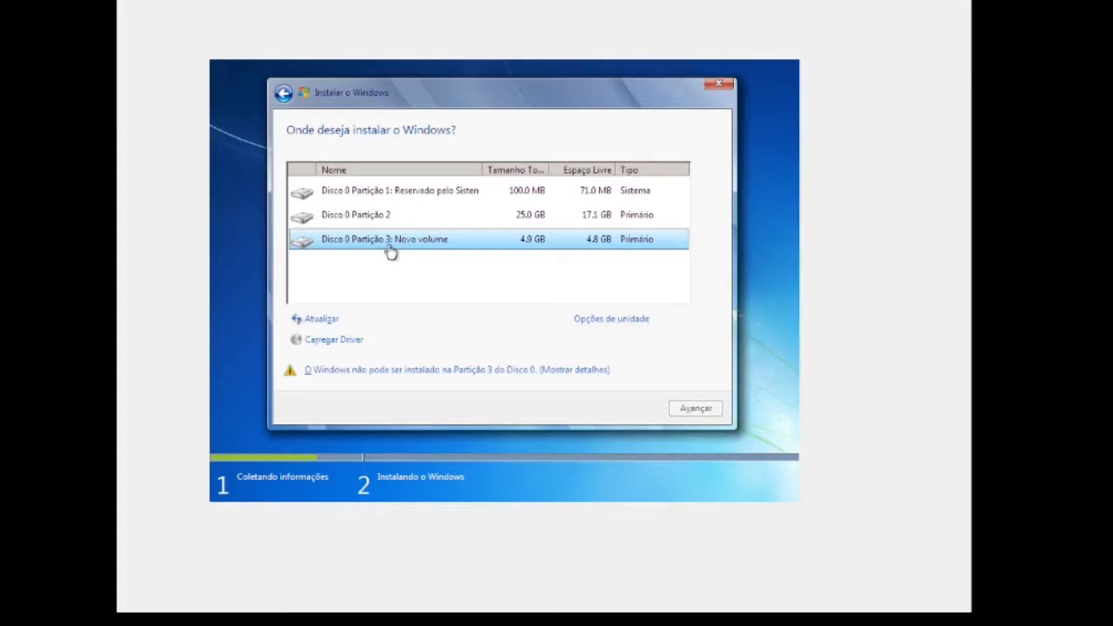
left_click(374, 224)
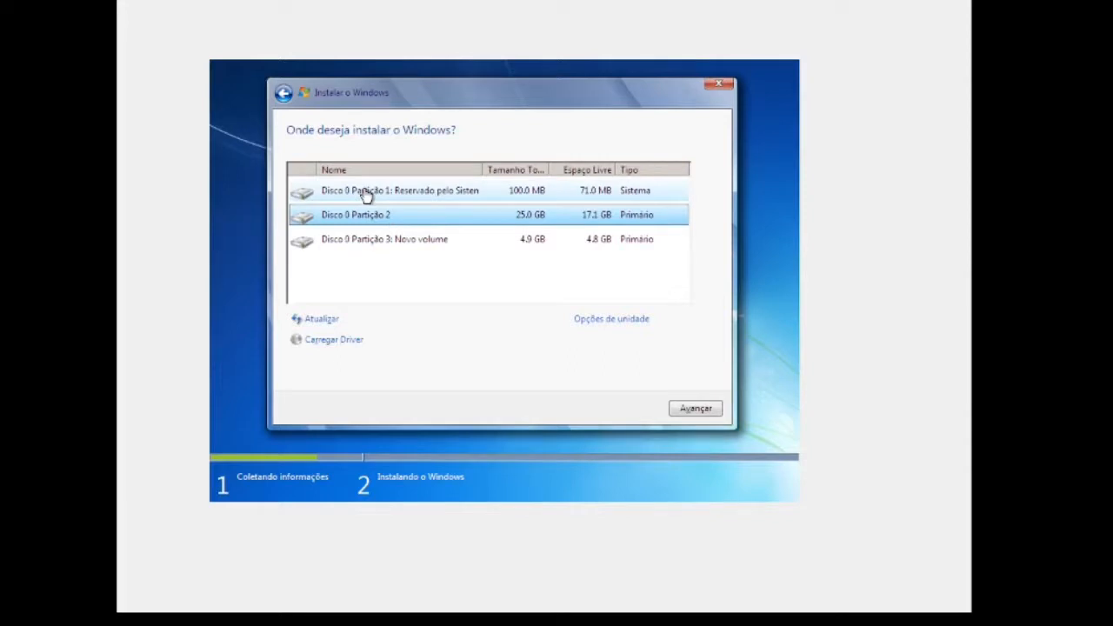
Delete the 100 MB system-reserved partition, Disco 0 Partição 1, and accept the loss of its data.
left_click(367, 195)
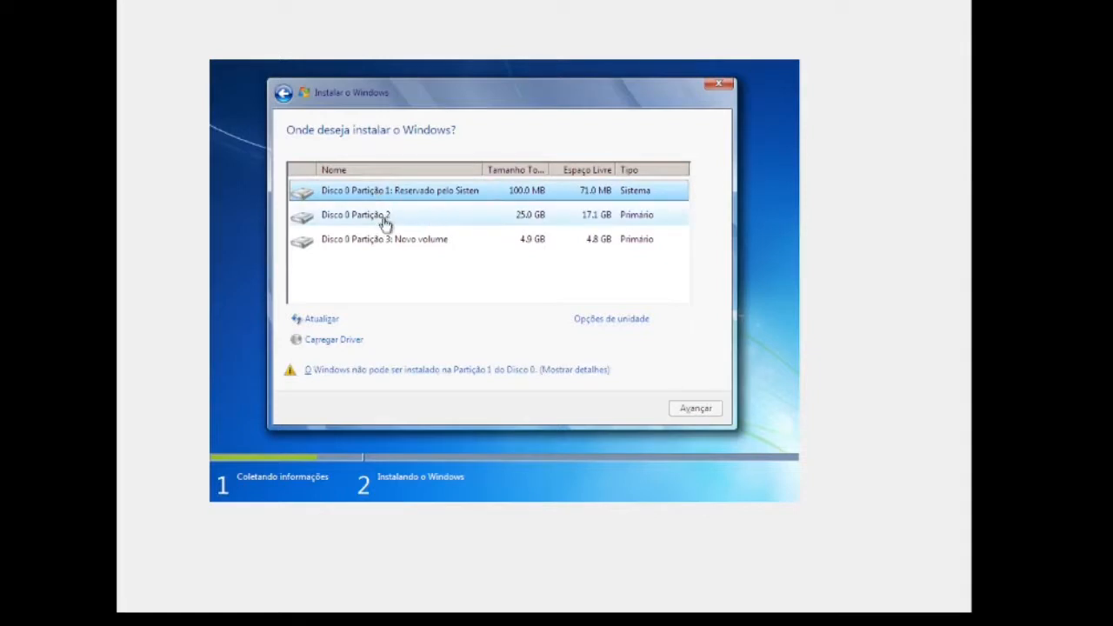
left_click(385, 219)
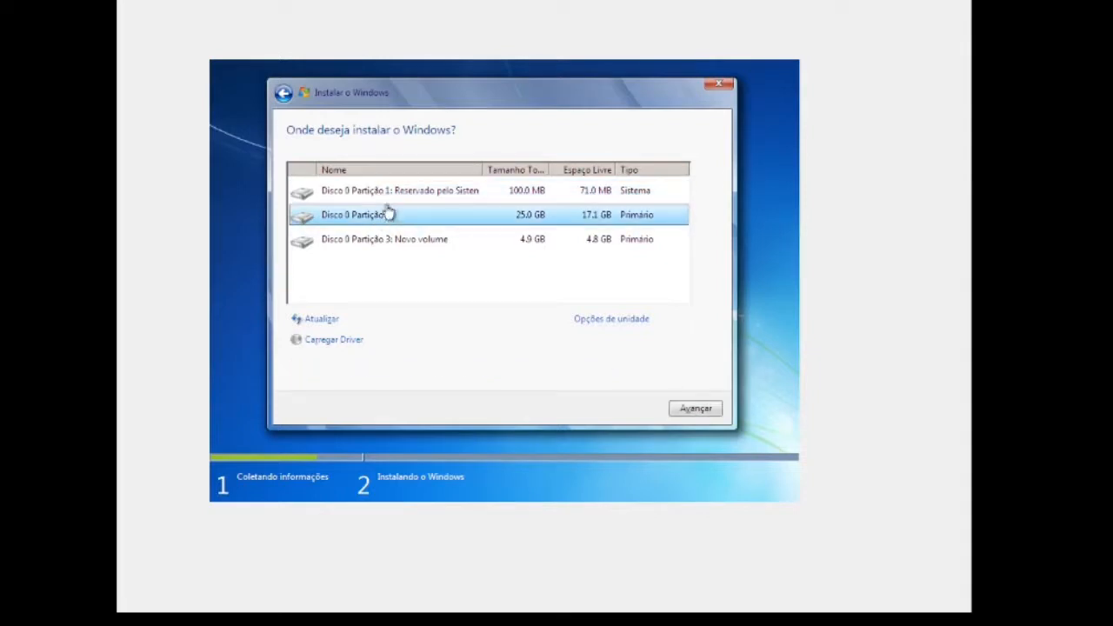
left_click(393, 194)
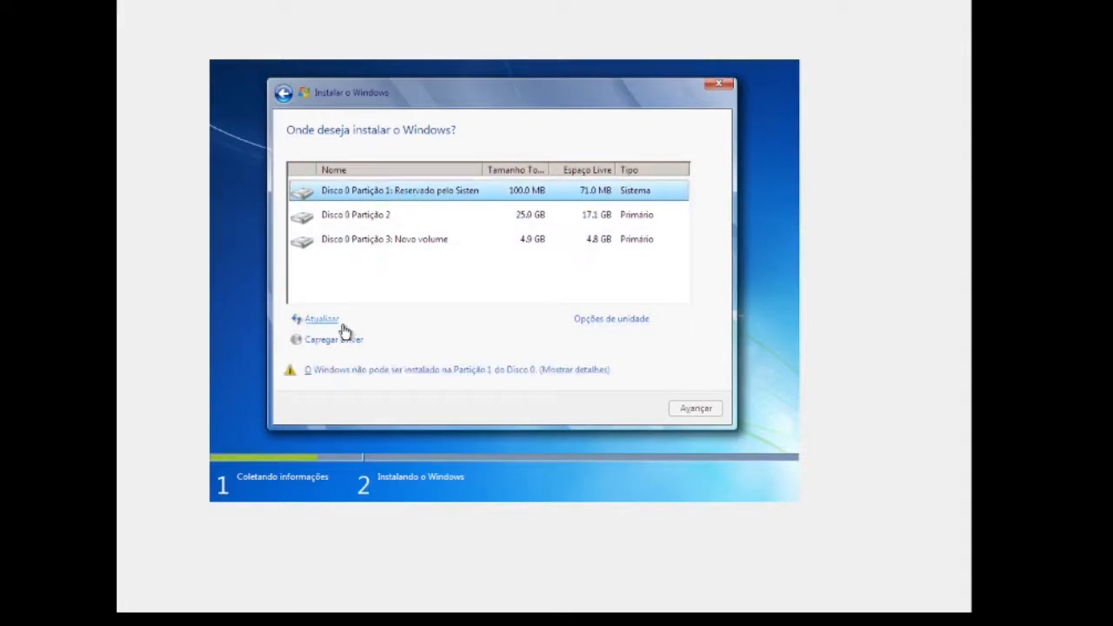
left_click(642, 321)
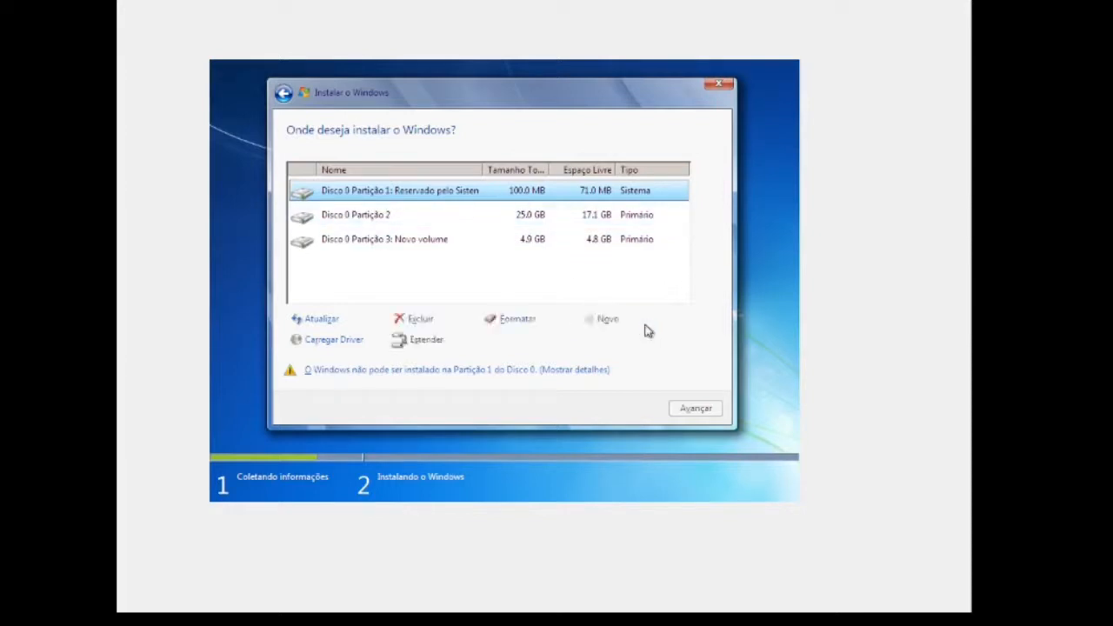
left_click(432, 324)
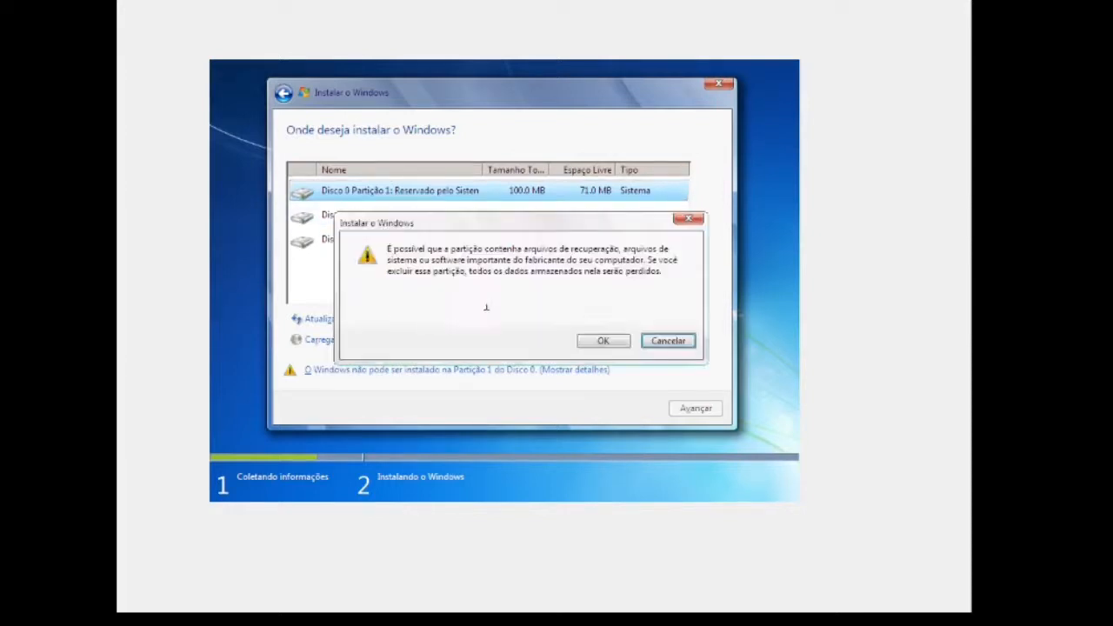
left_click(602, 342)
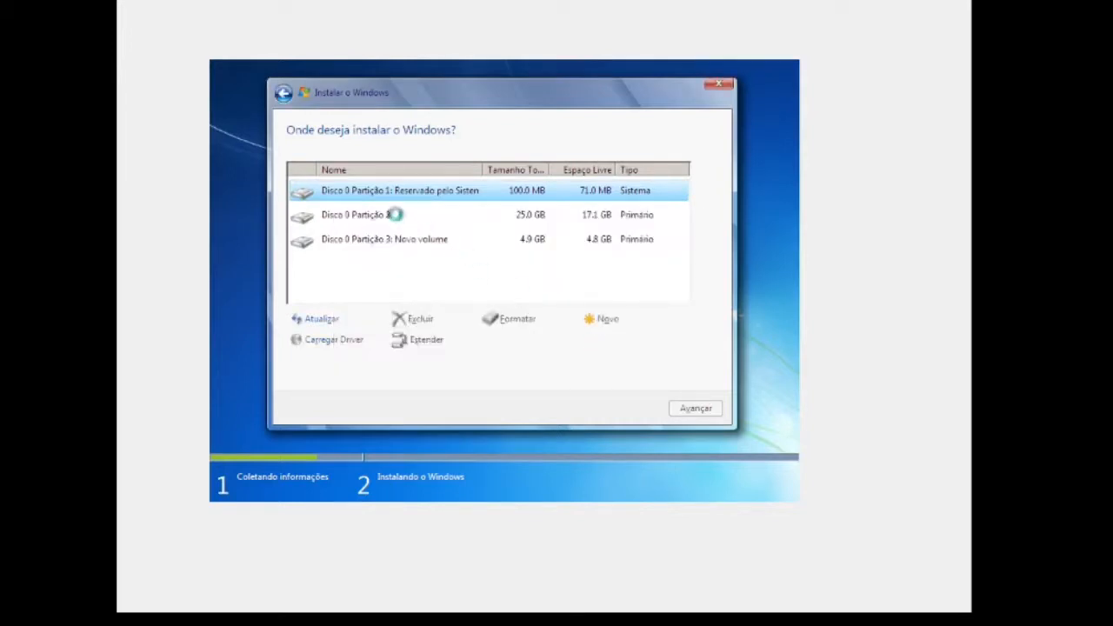
Delete the 25.0 GB primary partition on Disco 0, keeping the Novo volume partition.
left_click(419, 217)
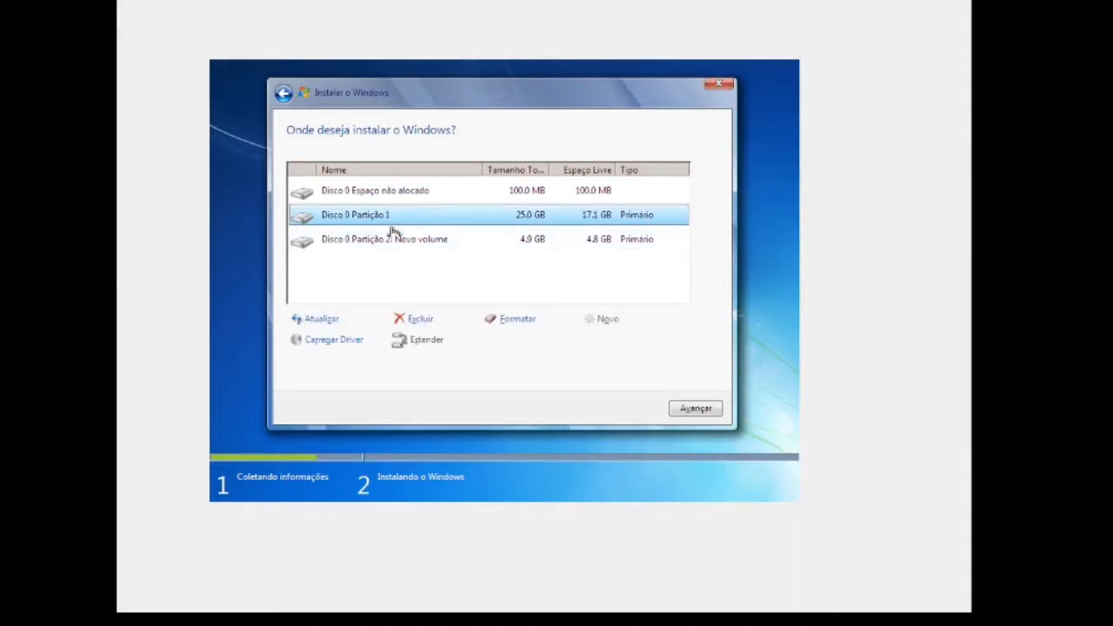
left_click(420, 322)
left_click(603, 341)
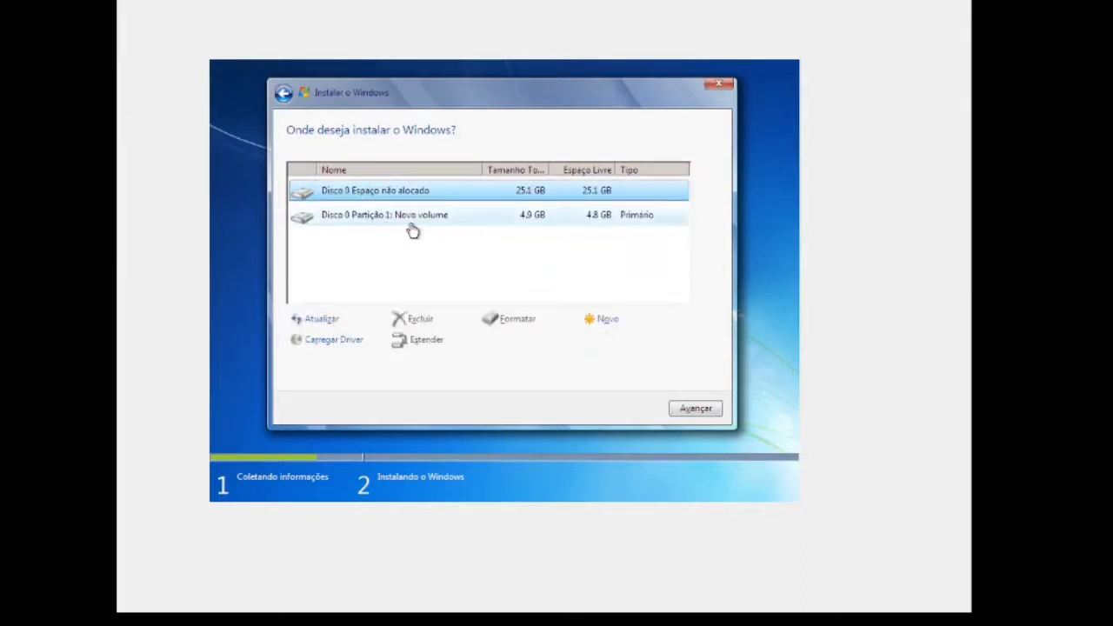
Choose the 25.1 GB unallocated space on Disco 0 as the install location and start installing Windows.
left_click(411, 228)
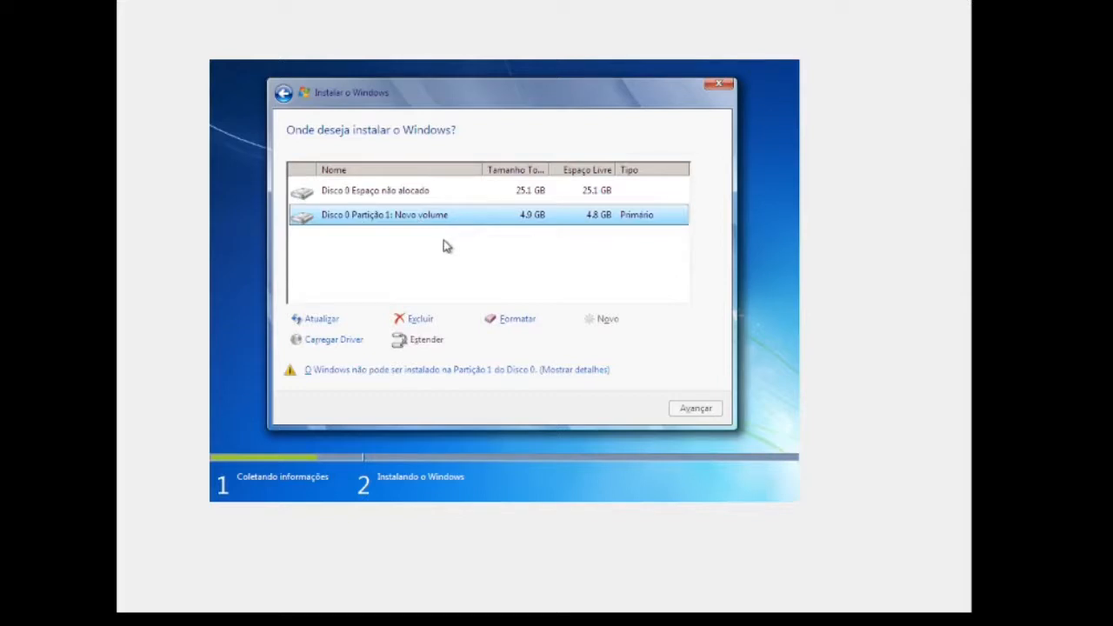
left_click(375, 198)
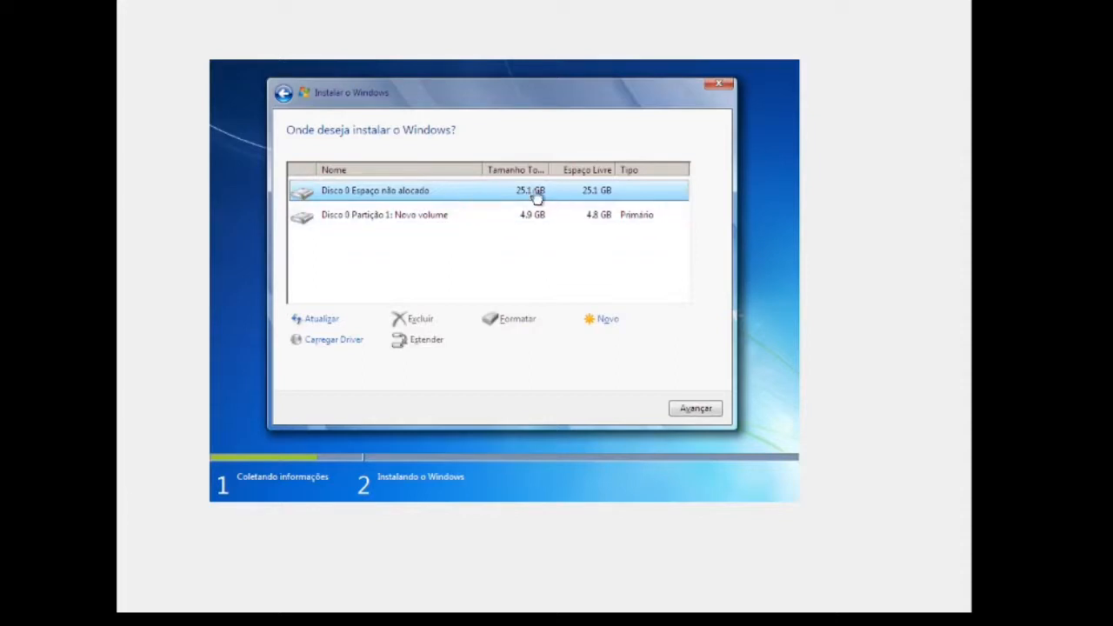
left_click(693, 413)
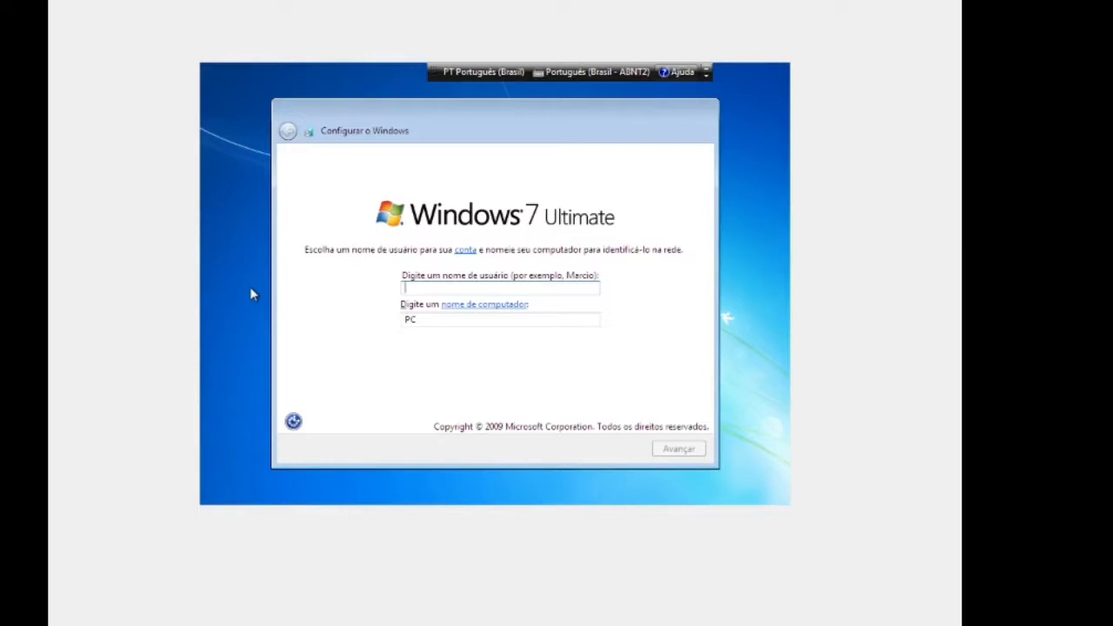
Set the account's user name to "Seu Nome", keep the suggested computer name and continue without an account password.
type("Seu Nome")
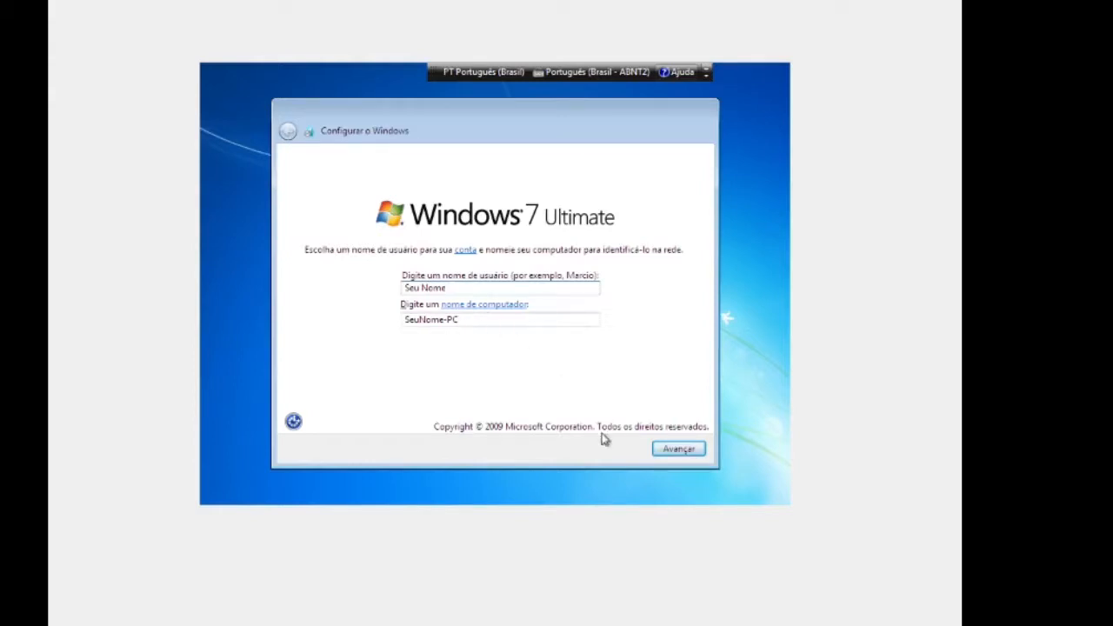
left_click(691, 453)
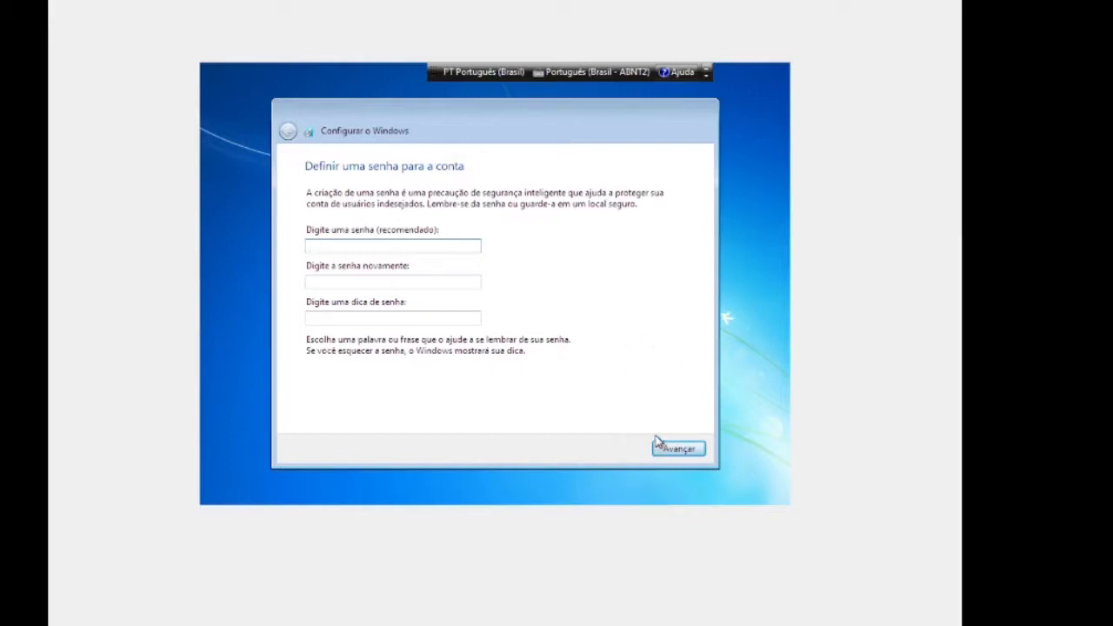
left_click(676, 452)
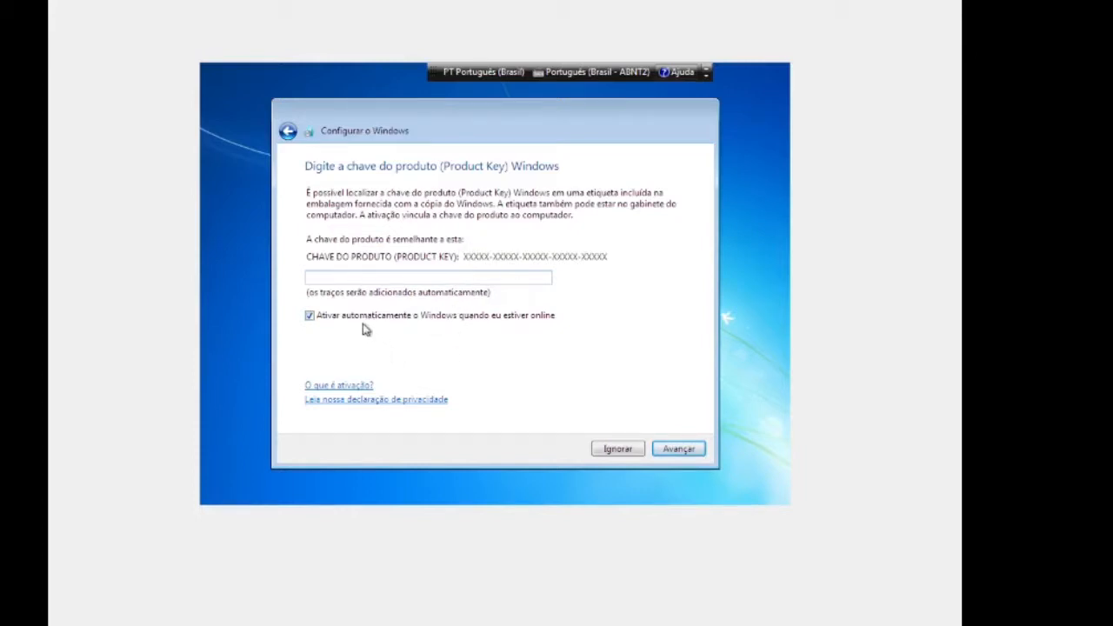
Skip the product key entry and choose the recommended protection and update settings (Usar configurações recomendadas).
left_click(616, 450)
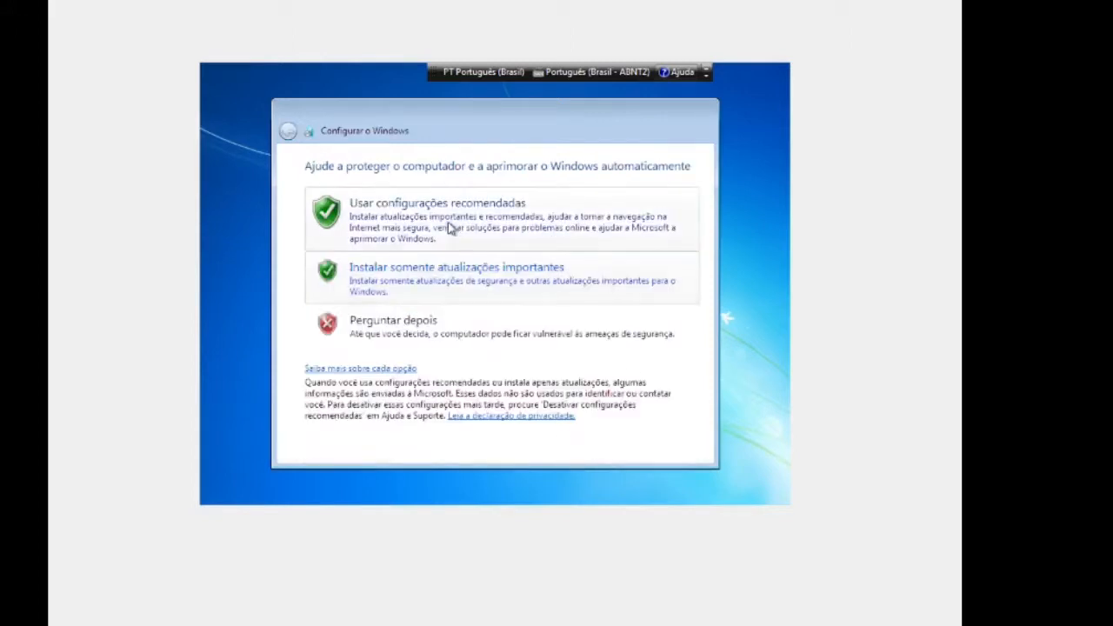
left_click(449, 226)
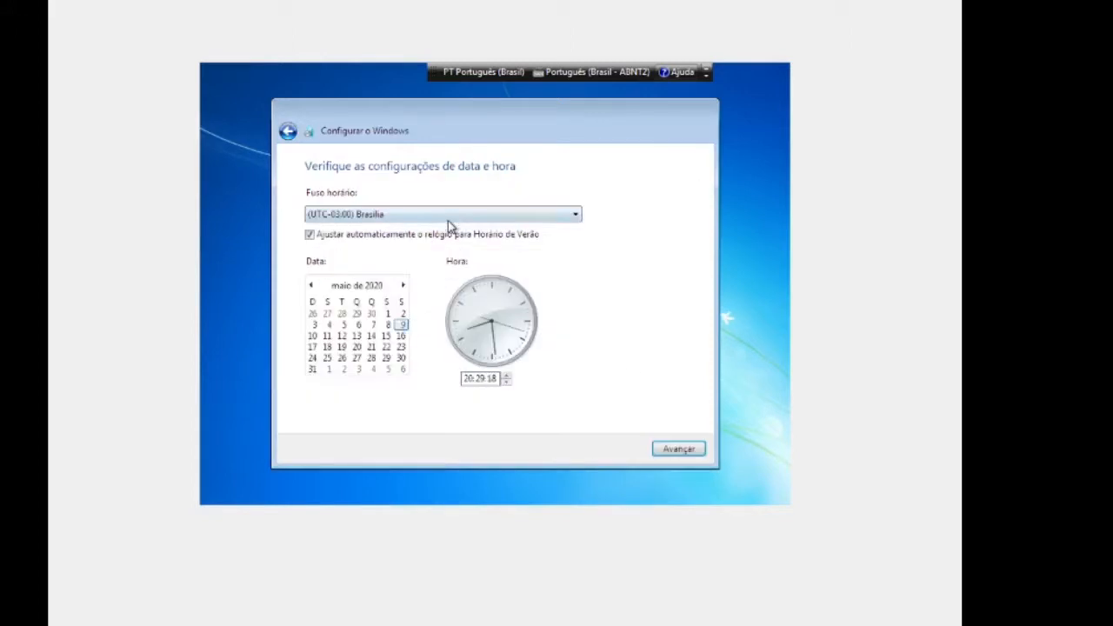
Accept the date and time settings with the (UTC-03:00) Brasília time zone and set the network location to Rede doméstica.
left_click(676, 449)
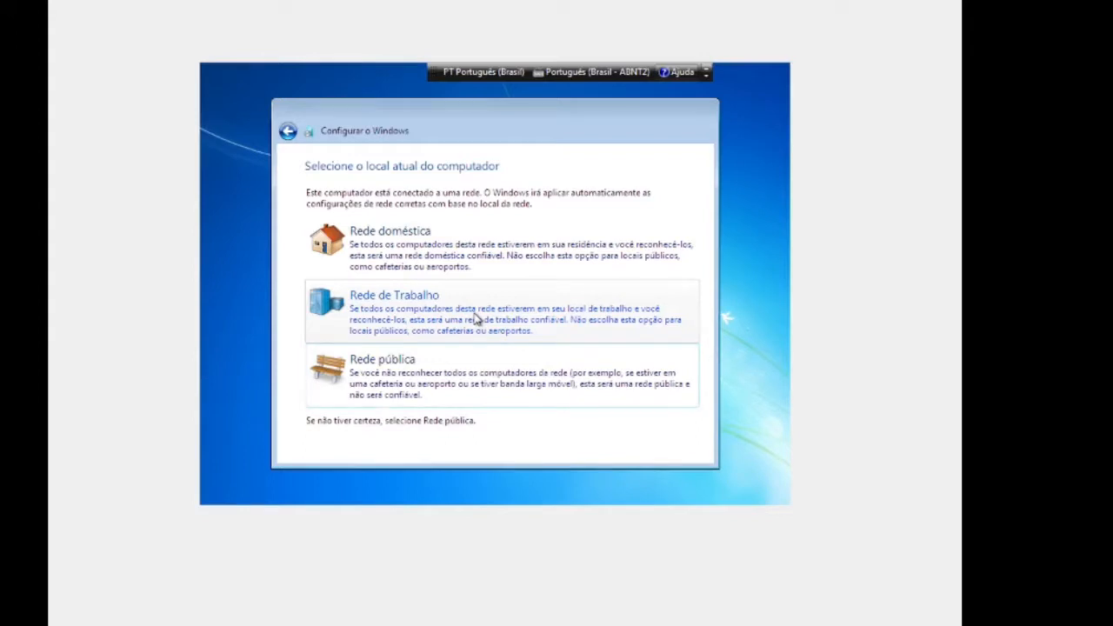
left_click(430, 263)
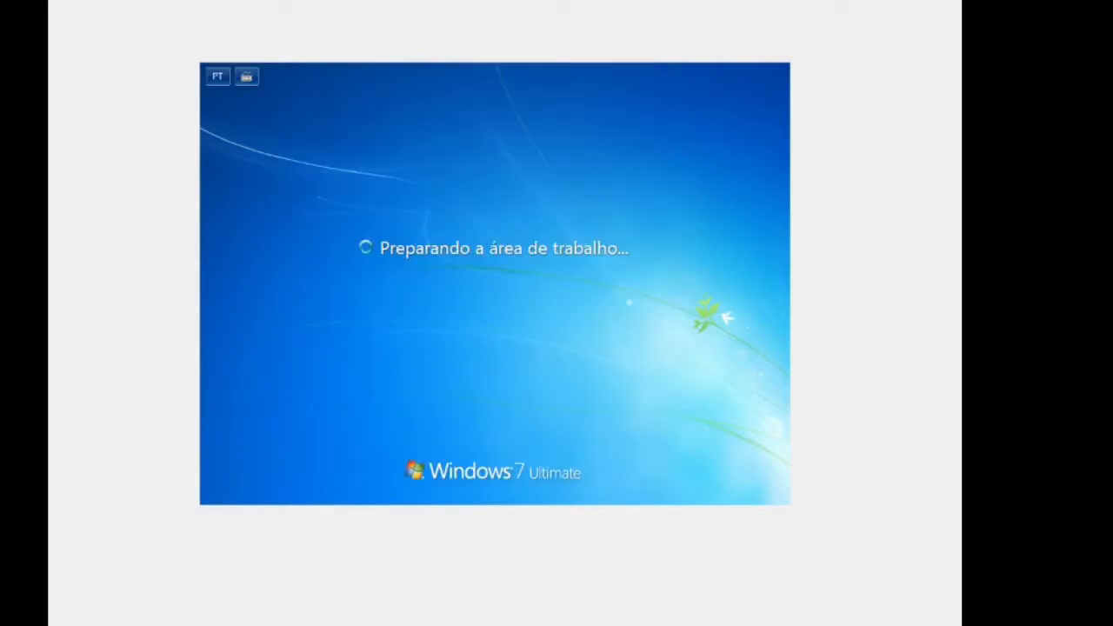